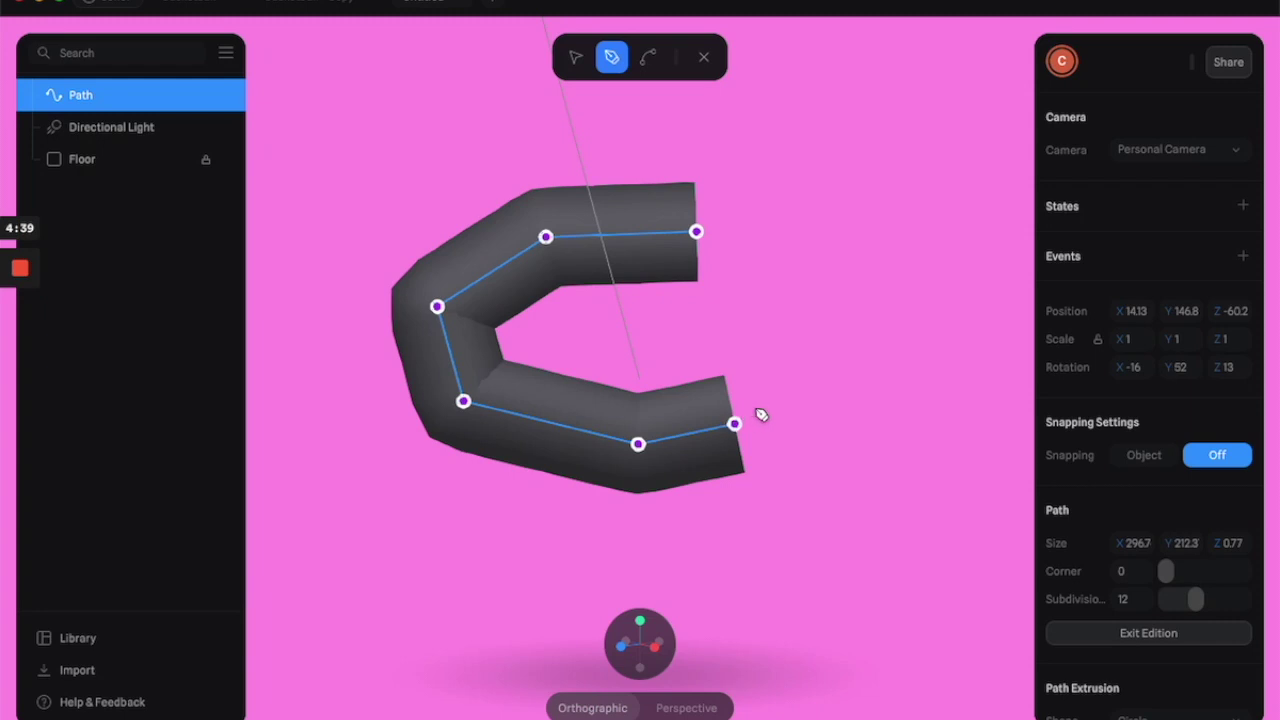
# Step: Extend the path from its lower end with two more points to lengthen the tube
pyautogui.click(821, 385)
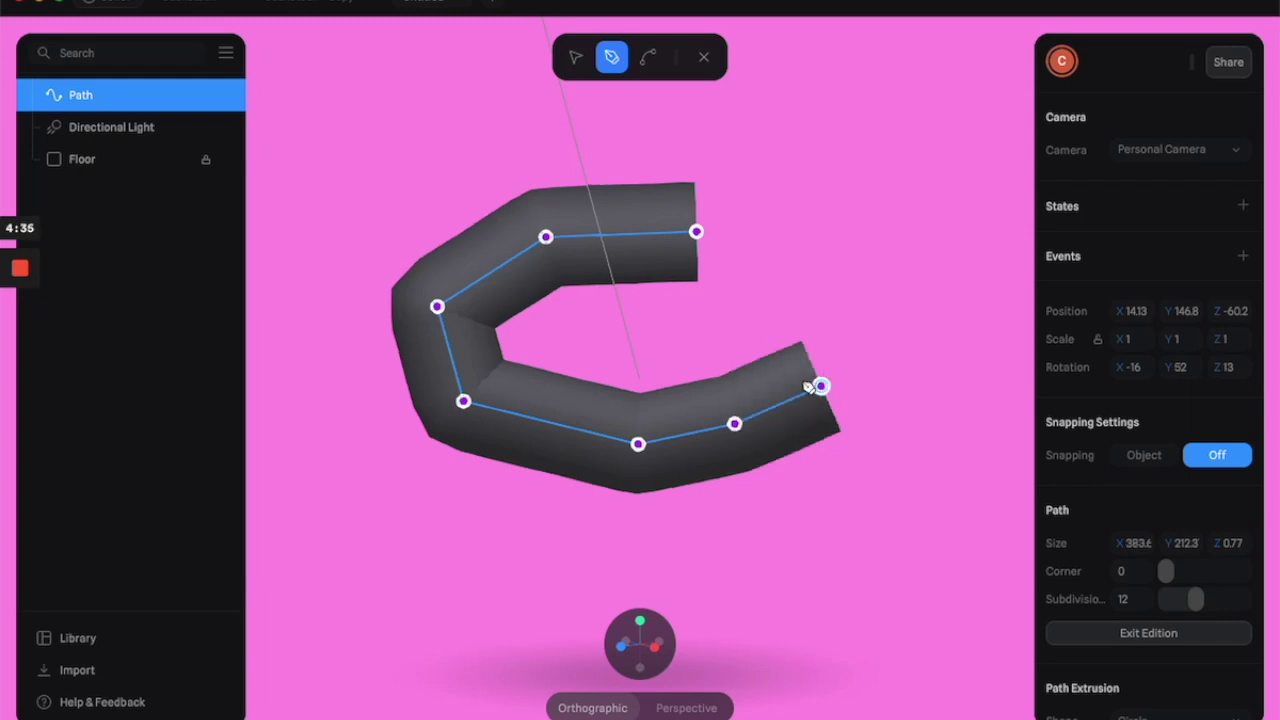
pyautogui.keyDown('alt'); pyautogui.moveTo(843, 367); pyautogui.dragTo(824, 346); pyautogui.keyUp('alt')
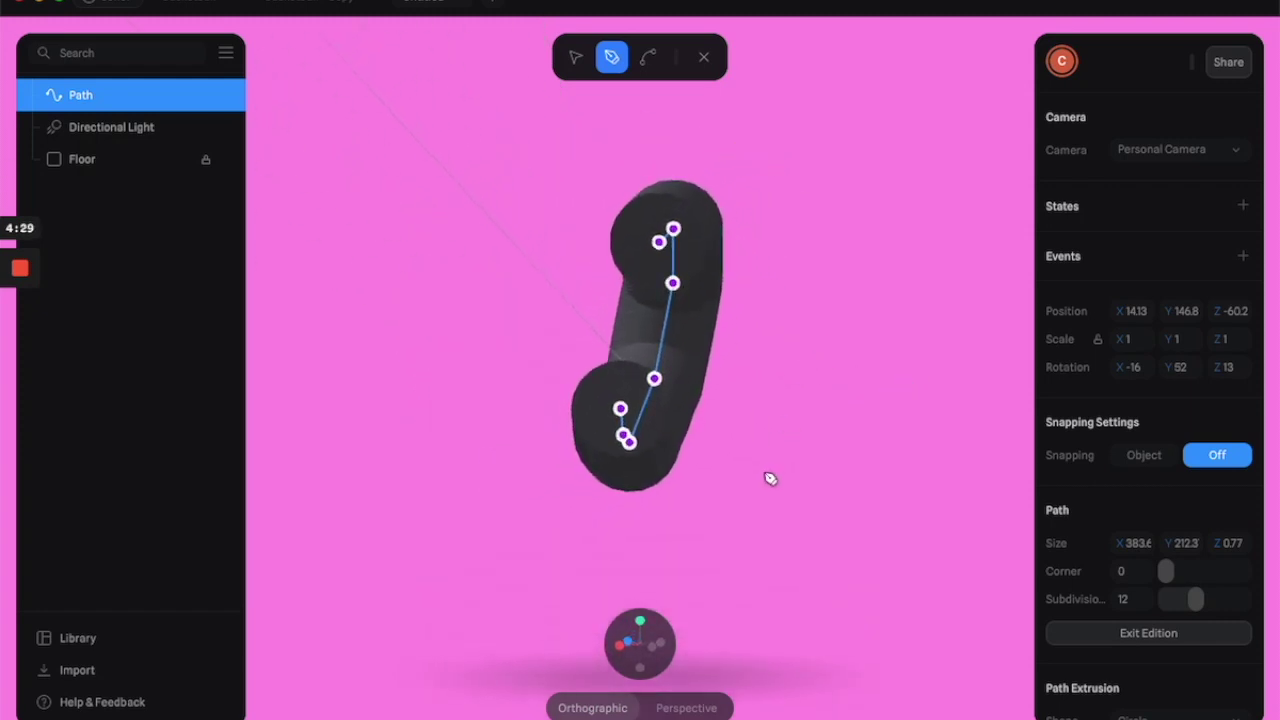
pyautogui.click(795, 497)
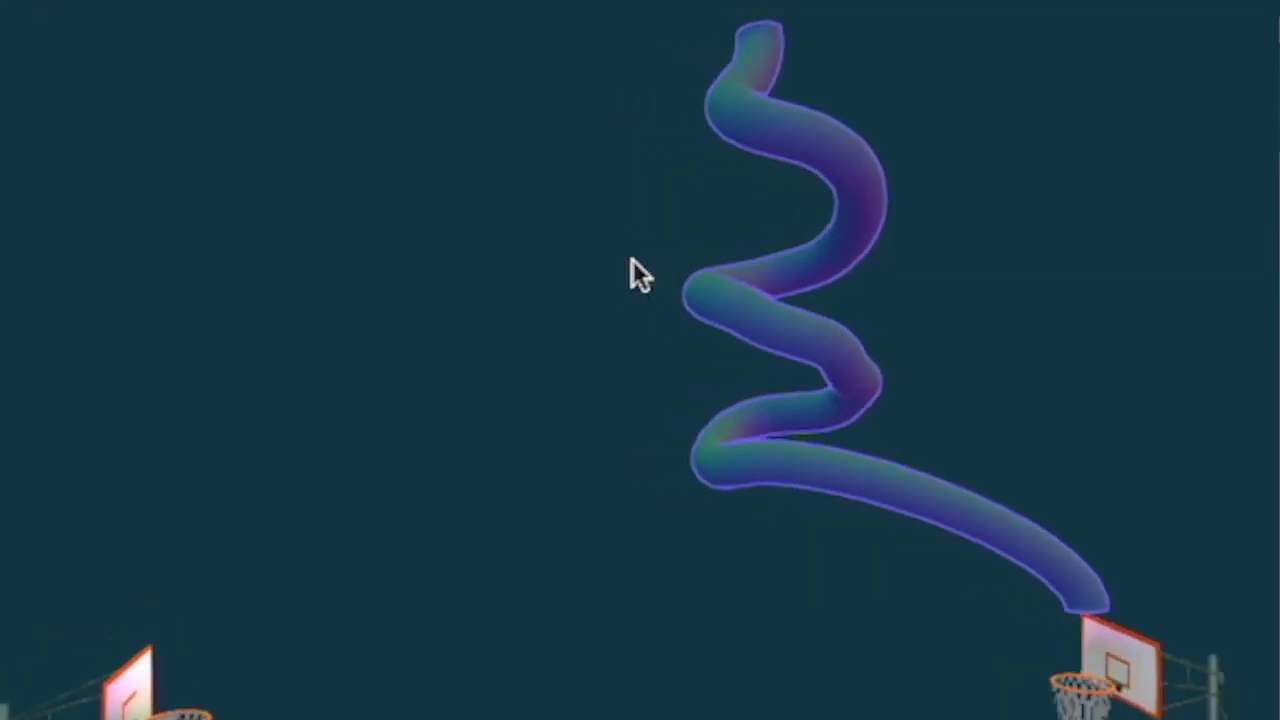
pyautogui.moveTo(400, 213); pyautogui.dragTo(0, 326)
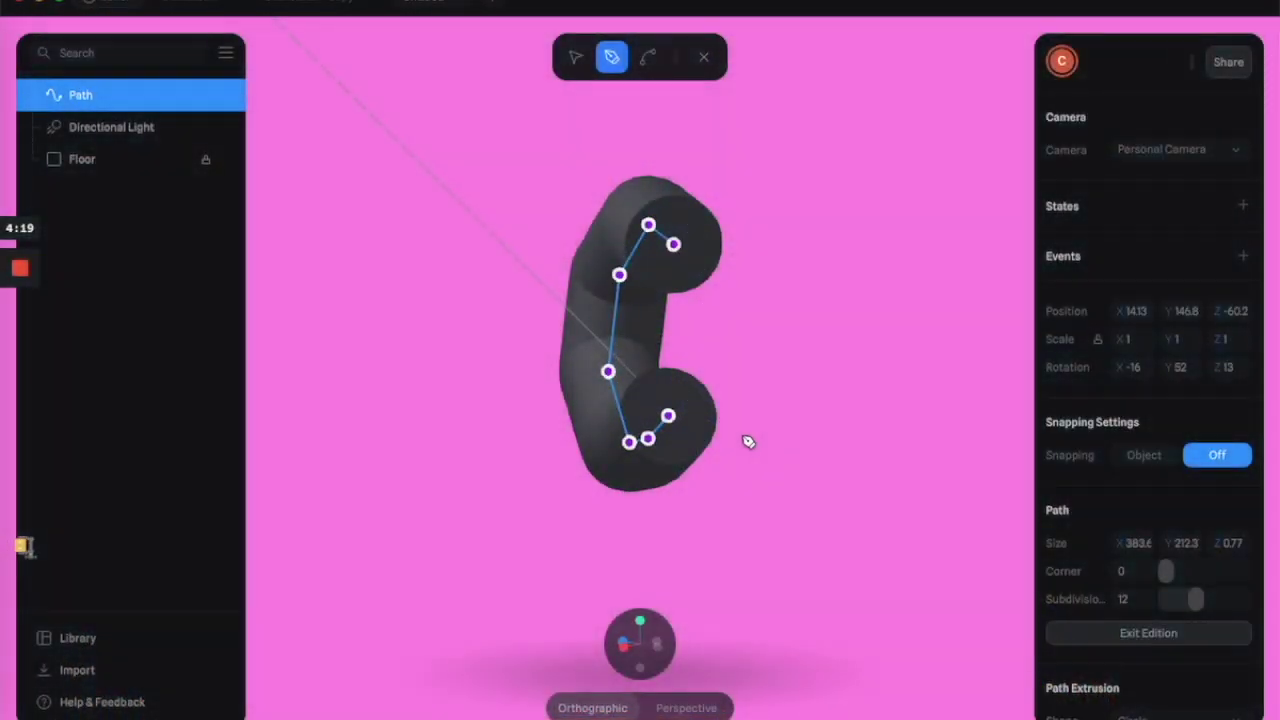
pyautogui.click(757, 448)
pyautogui.keyDown('alt'); pyautogui.moveTo(892, 439); pyautogui.dragTo(841, 418); pyautogui.keyUp('alt')
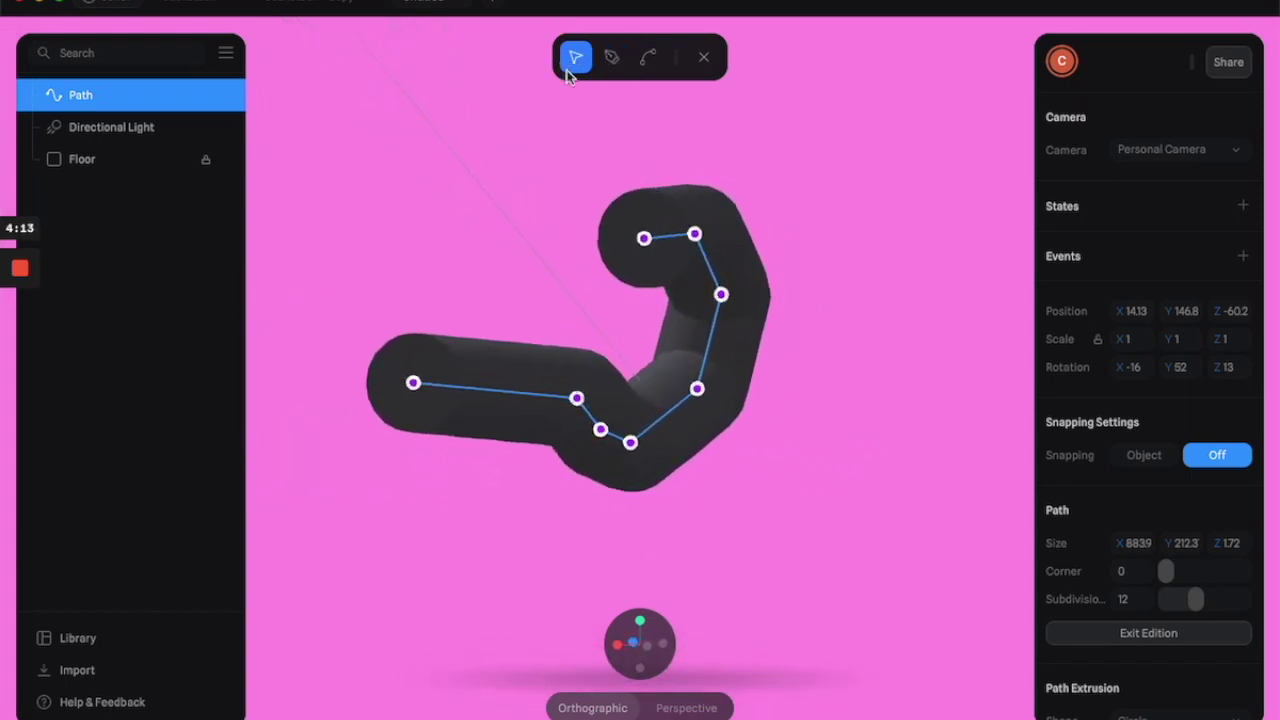
# Step: Move the last three points at the path's lower end downward, folding the end point back beneath the tube
pyautogui.moveTo(428, 383); pyautogui.dragTo(480, 514)
pyautogui.keyDown('alt'); pyautogui.moveTo(812, 545); pyautogui.dragTo(860, 560); pyautogui.keyUp('alt')
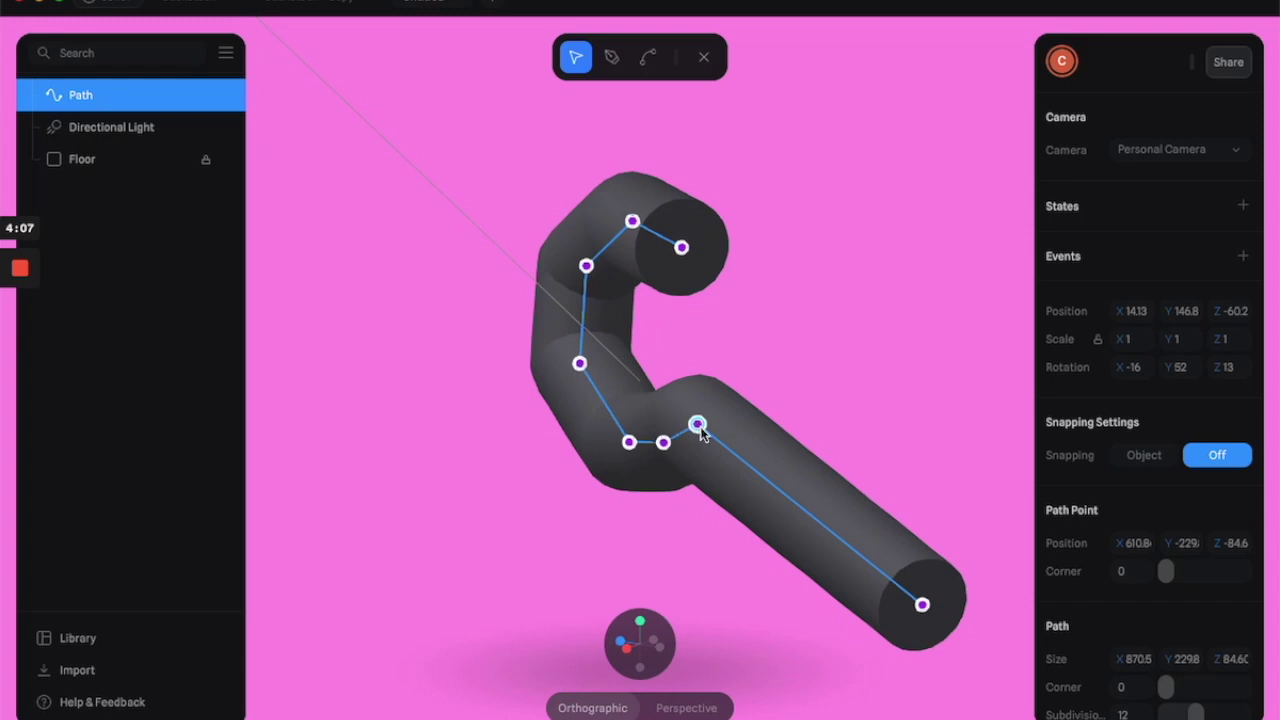
pyautogui.moveTo(700, 430); pyautogui.dragTo(722, 524)
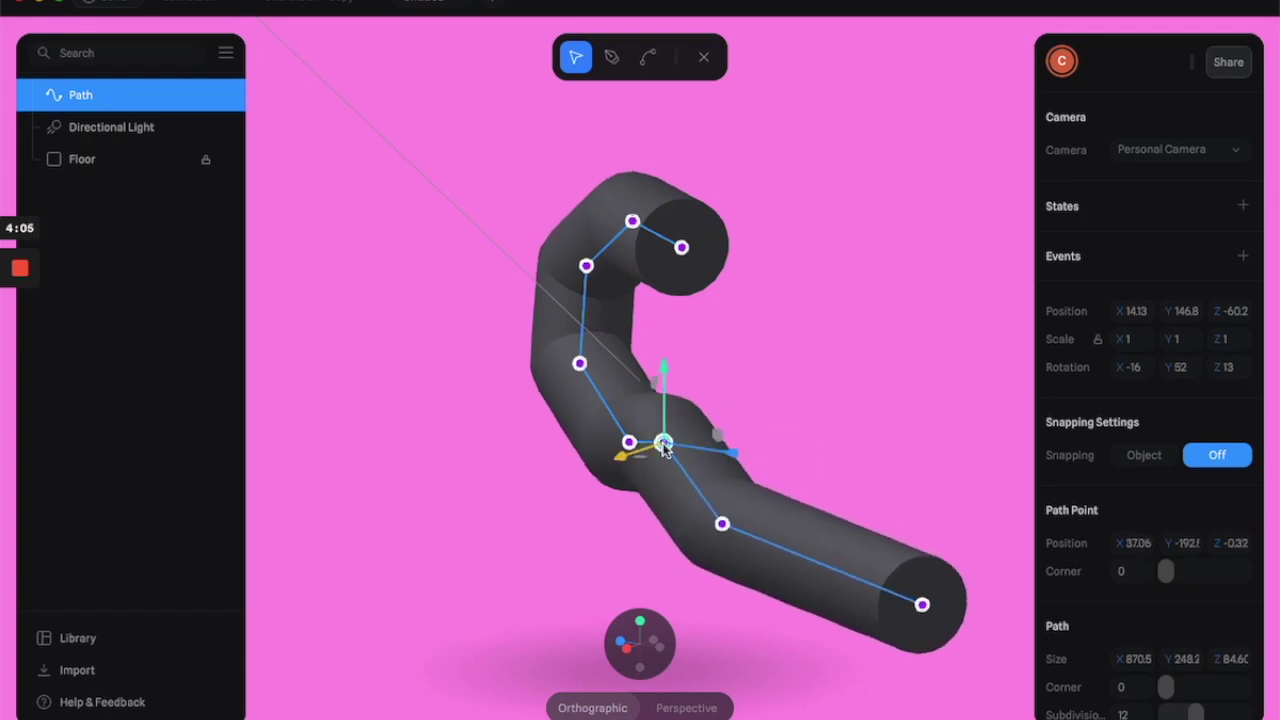
pyautogui.moveTo(664, 447); pyautogui.dragTo(669, 498)
pyautogui.moveTo(922, 606); pyautogui.dragTo(615, 578)
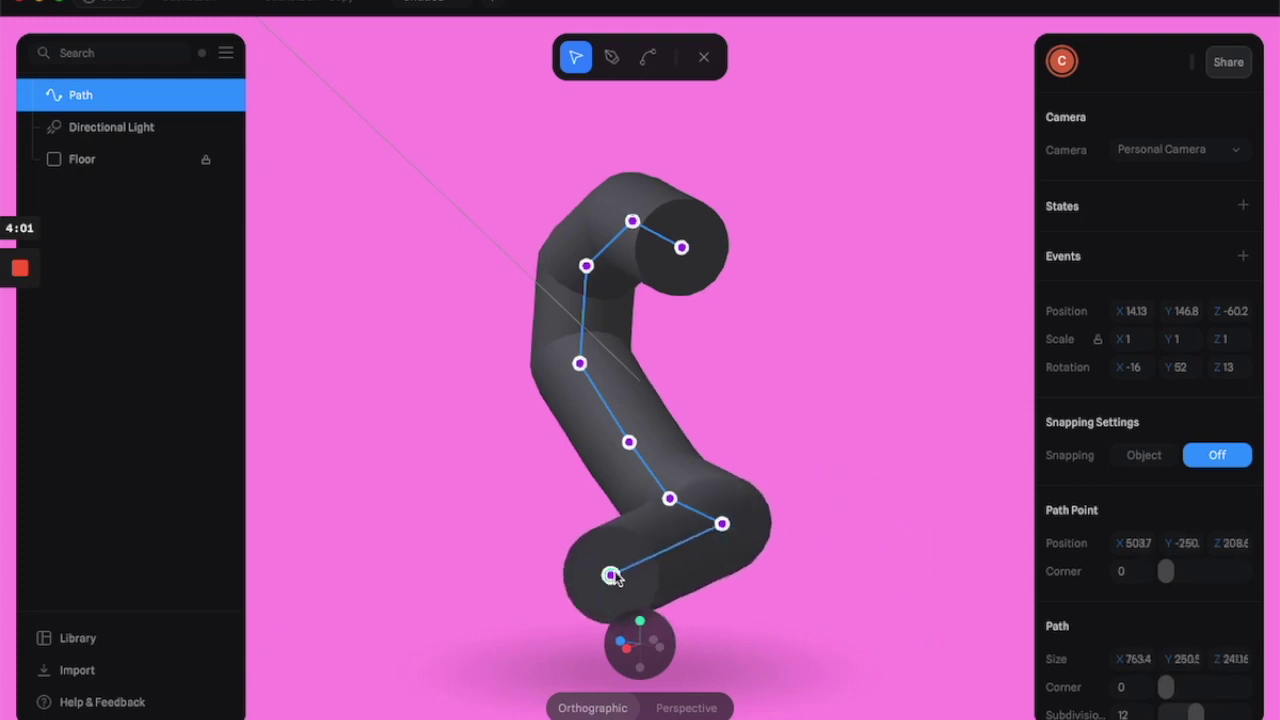
# Step: Add two more points to the path's lower end with the Pen tool and reposition the end section
pyautogui.click(613, 62)
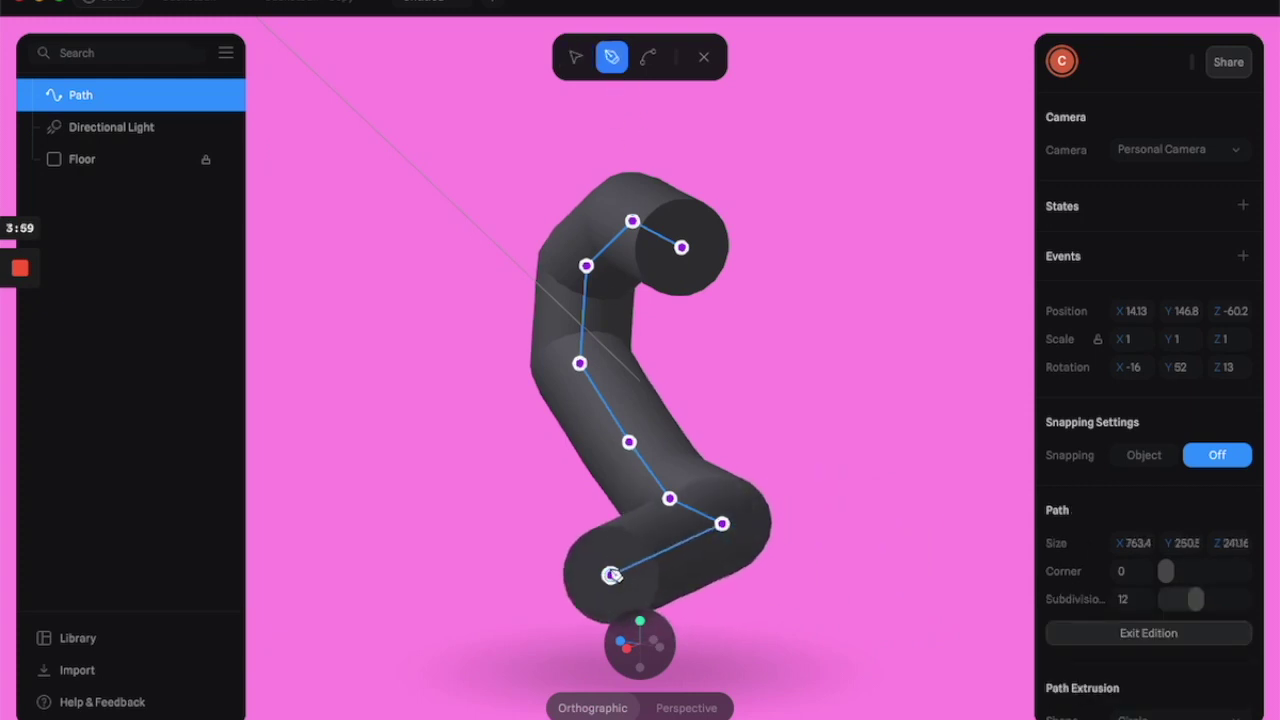
pyautogui.click(472, 560)
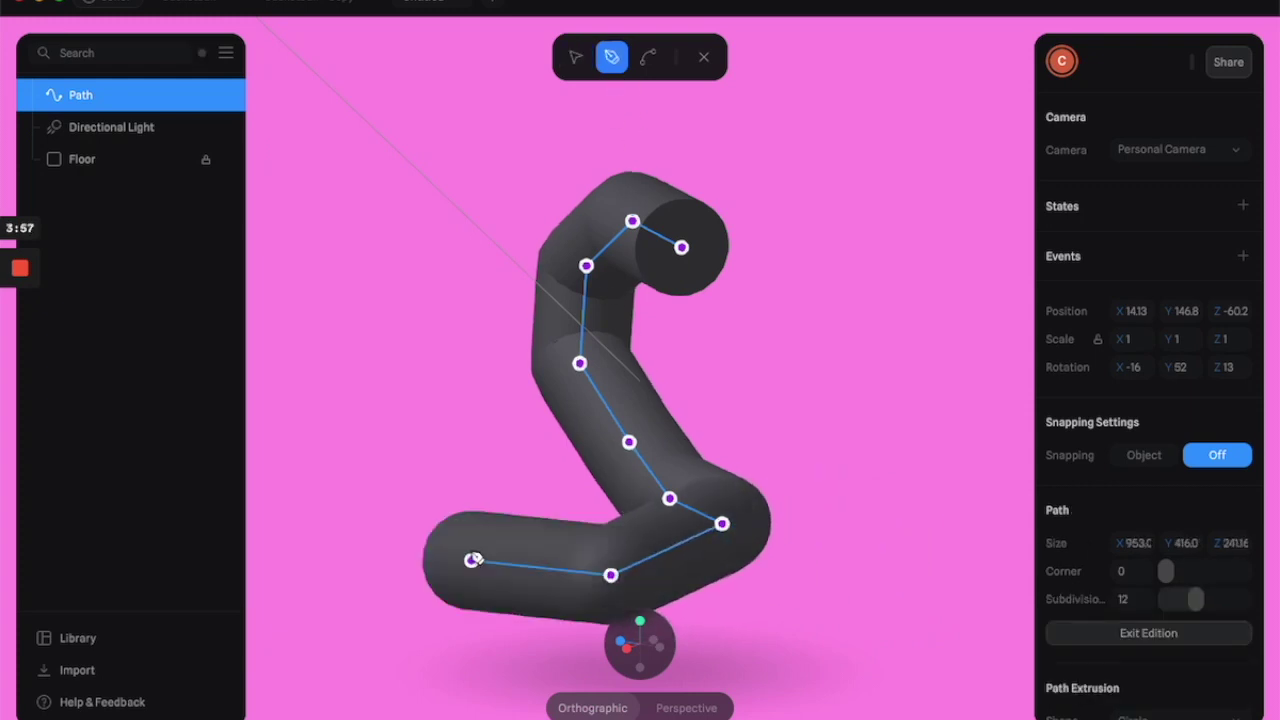
pyautogui.click(412, 498)
pyautogui.keyDown('alt'); pyautogui.moveTo(402, 507); pyautogui.dragTo(366, 451); pyautogui.keyUp('alt')
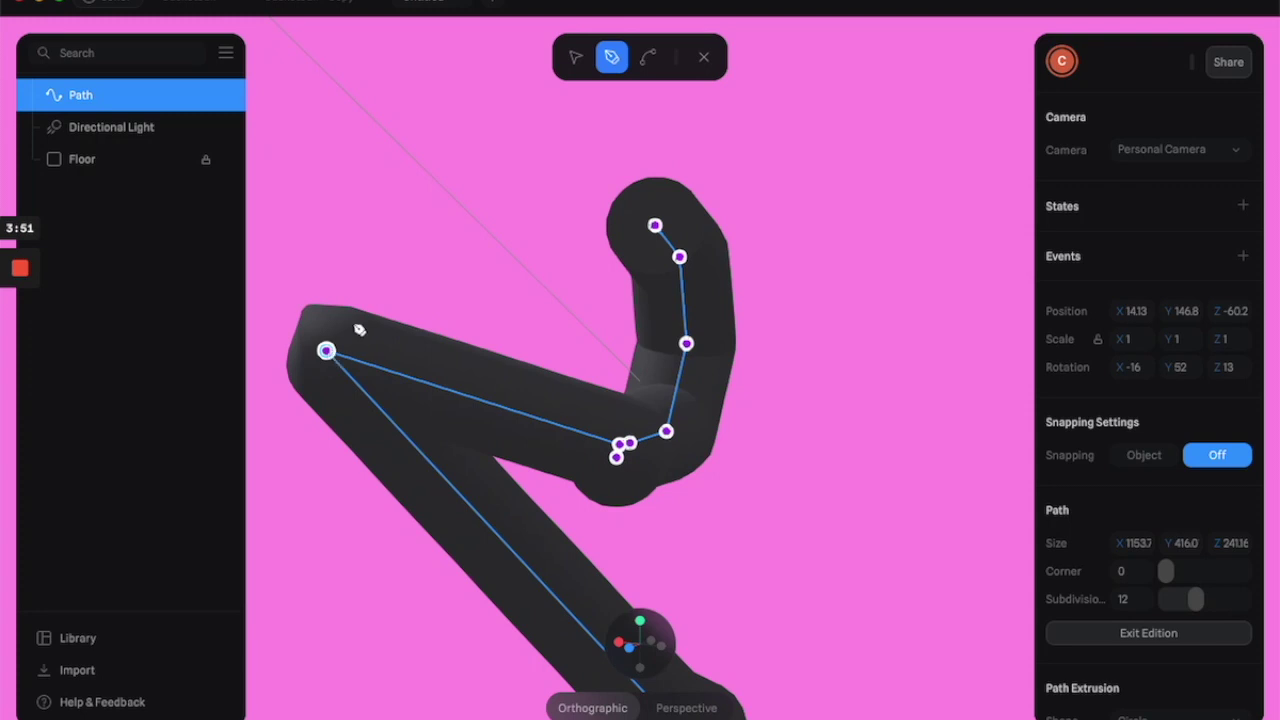
pyautogui.moveTo(328, 349); pyautogui.dragTo(427, 422)
# Step: Adjust the points in the upper and middle part of the path to even out the tube's bend
pyautogui.moveTo(698, 268); pyautogui.dragTo(728, 110)
pyautogui.moveTo(586, 218); pyautogui.dragTo(586, 146)
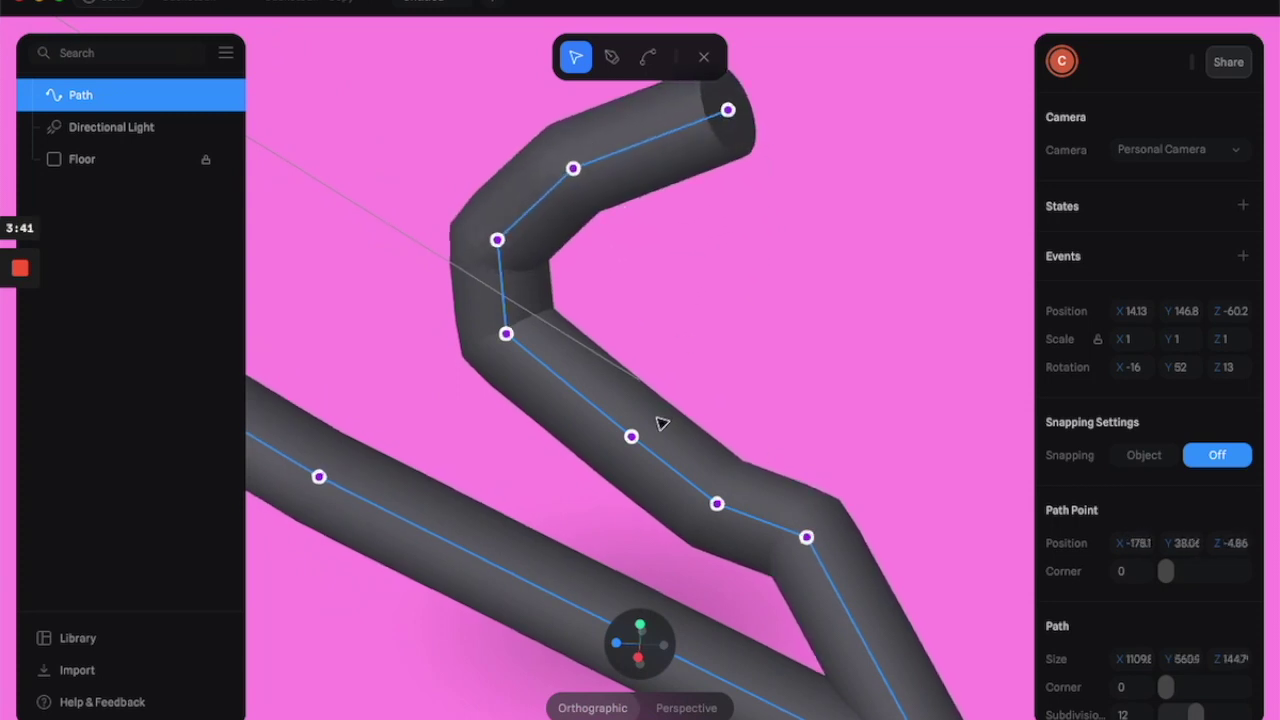
pyautogui.moveTo(519, 343); pyautogui.dragTo(568, 325)
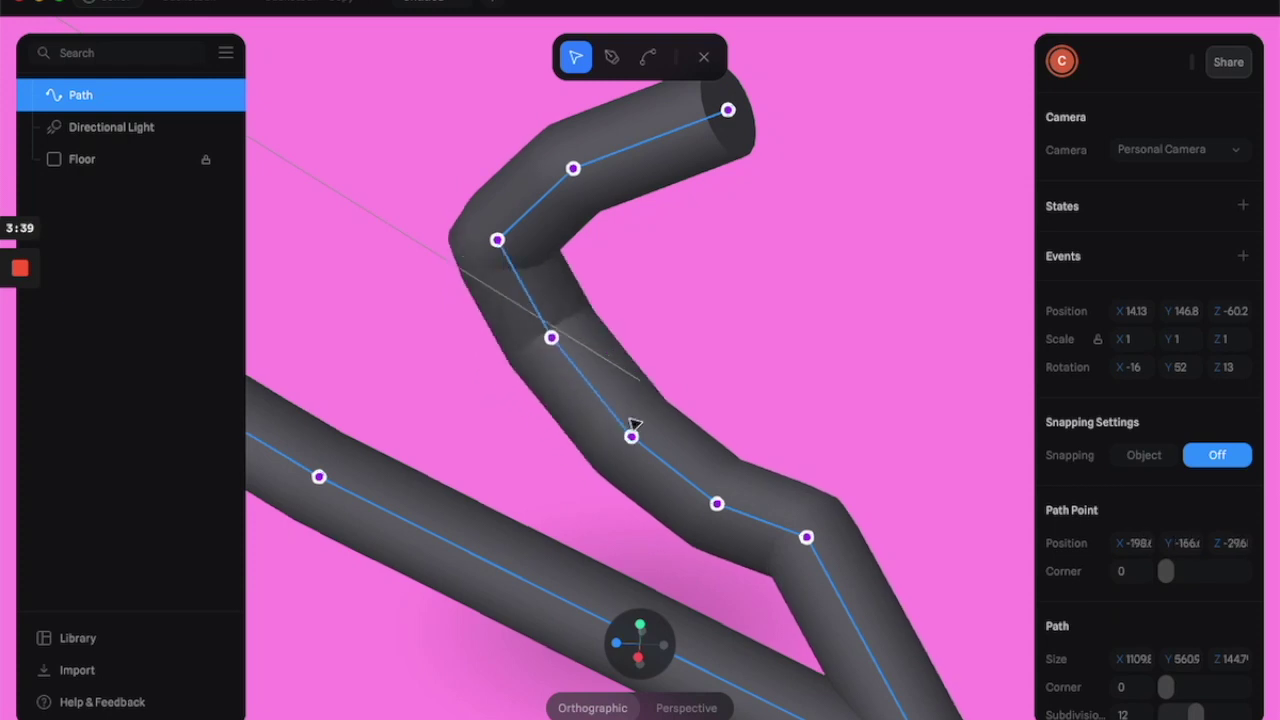
pyautogui.moveTo(719, 505)
pyautogui.mouseDown()
pyautogui.moveTo(746, 406)
pyautogui.moveTo(716, 488)
pyautogui.mouseUp()
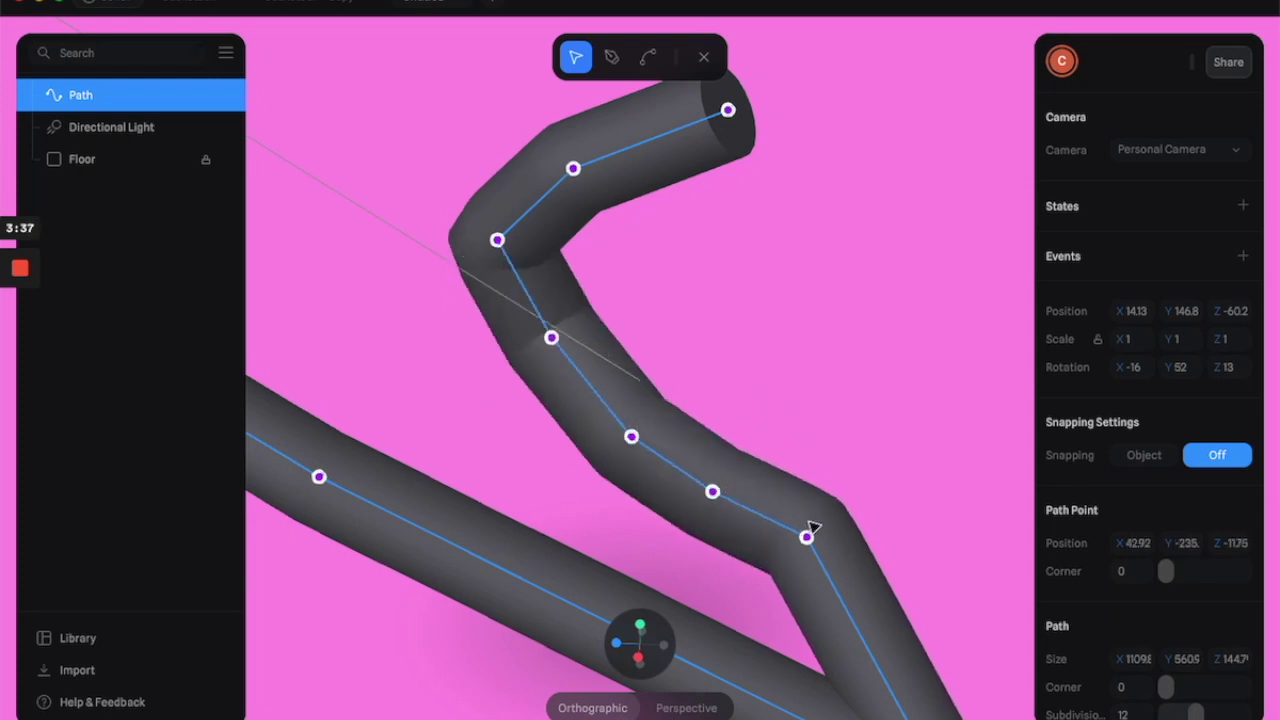
# Step: Reposition the points of the path's lower section so the tube descends in a zigzag below the upper bend
pyautogui.scroll(-2, 857, 462)
pyautogui.scroll(-3, 857, 462)
pyautogui.moveTo(775, 562); pyautogui.dragTo(722, 529)
pyautogui.moveTo(499, 423); pyautogui.dragTo(529, 513)
pyautogui.moveTo(435, 388); pyautogui.dragTo(428, 598)
pyautogui.moveTo(409, 343); pyautogui.dragTo(752, 718)
# Step: Round the path's sharp outer bends and the lower and middle corners by pulling curve handles from their points
pyautogui.keyDown('alt'); pyautogui.moveTo(712, 476); pyautogui.dragTo(606, 524); pyautogui.keyUp('alt')
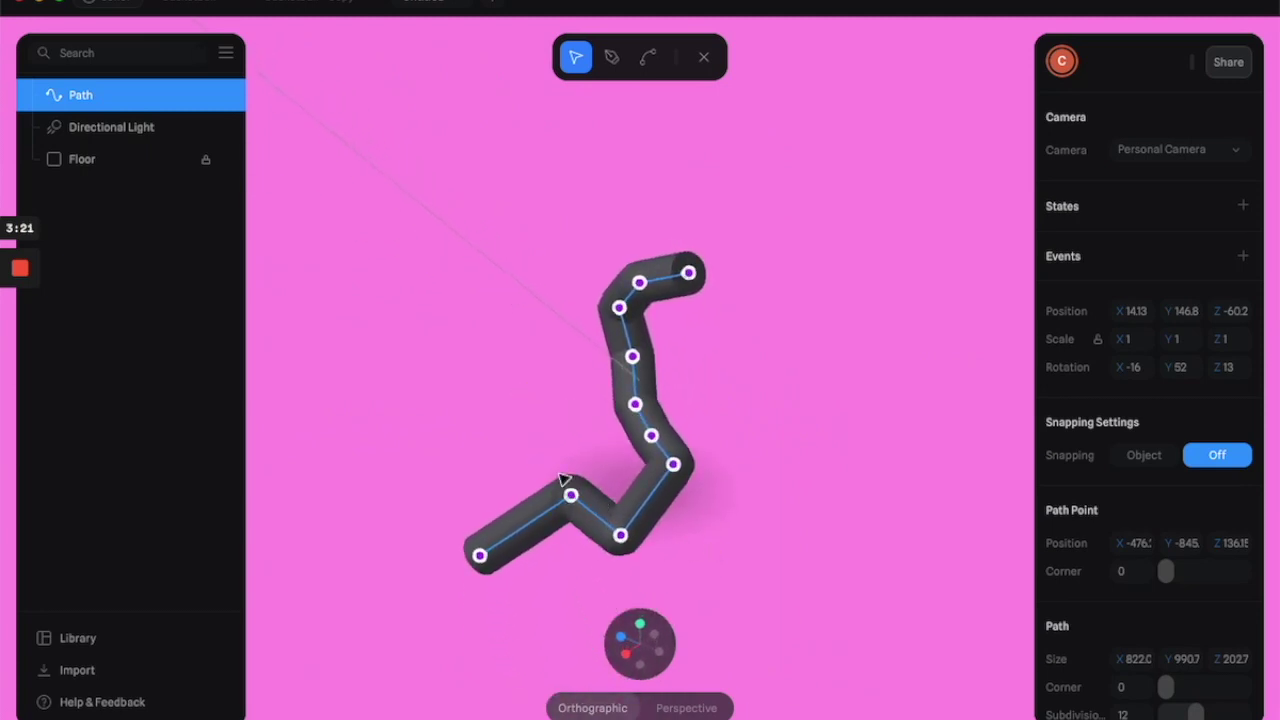
pyautogui.keyDown('alt'); pyautogui.moveTo(480, 440); pyautogui.dragTo(507, 350); pyautogui.keyUp('alt')
pyautogui.click(645, 58)
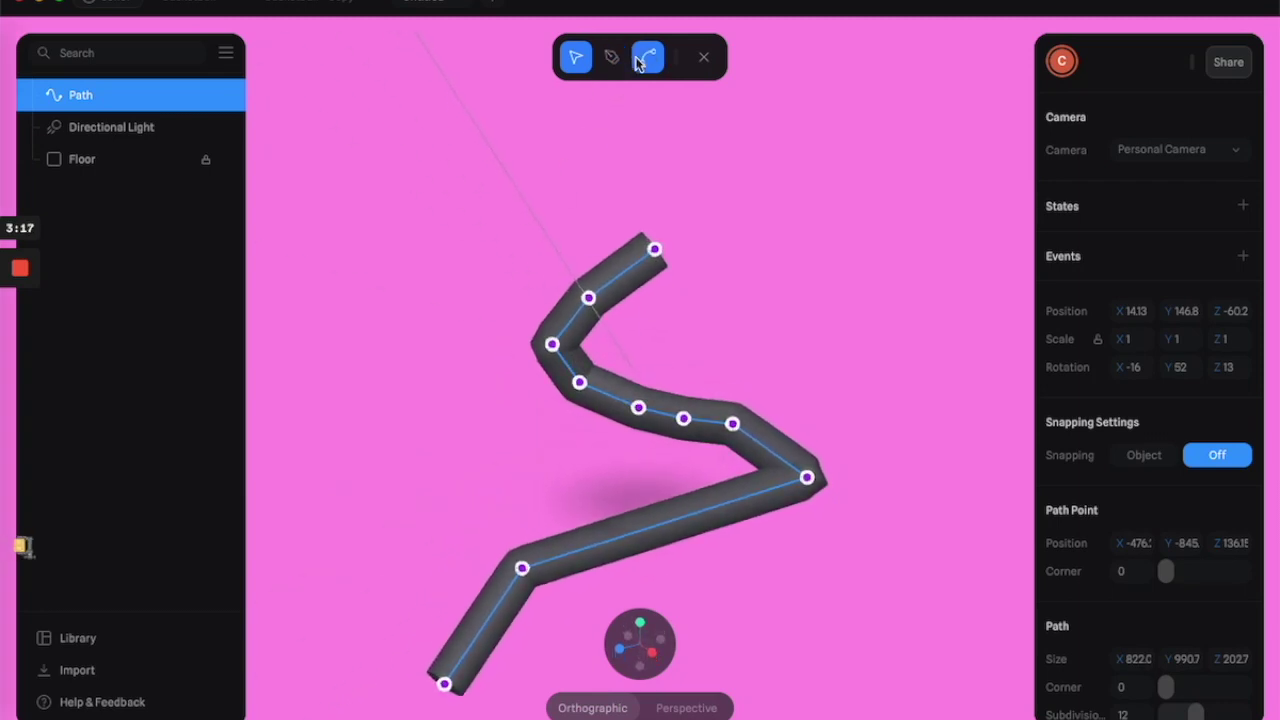
pyautogui.moveTo(807, 479); pyautogui.dragTo(761, 513)
pyautogui.keyDown('alt'); pyautogui.moveTo(920, 507); pyautogui.dragTo(701, 515); pyautogui.keyUp('alt')
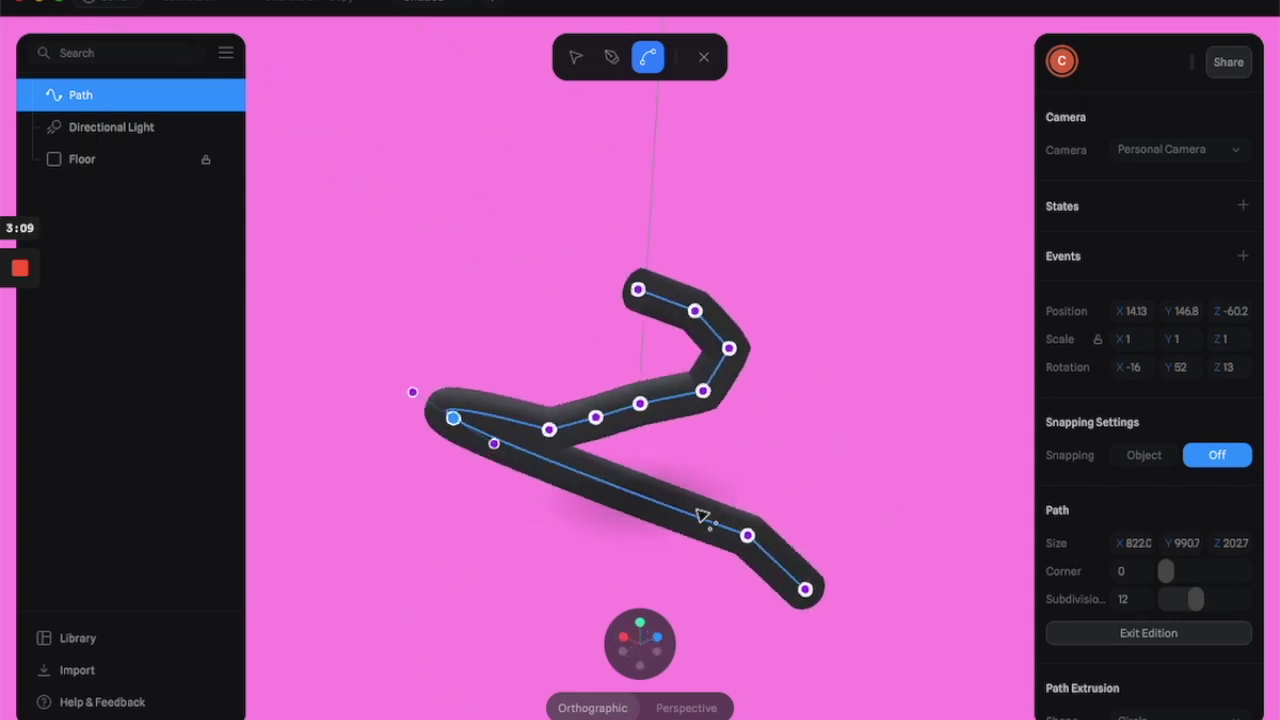
pyautogui.moveTo(730, 348); pyautogui.dragTo(737, 378)
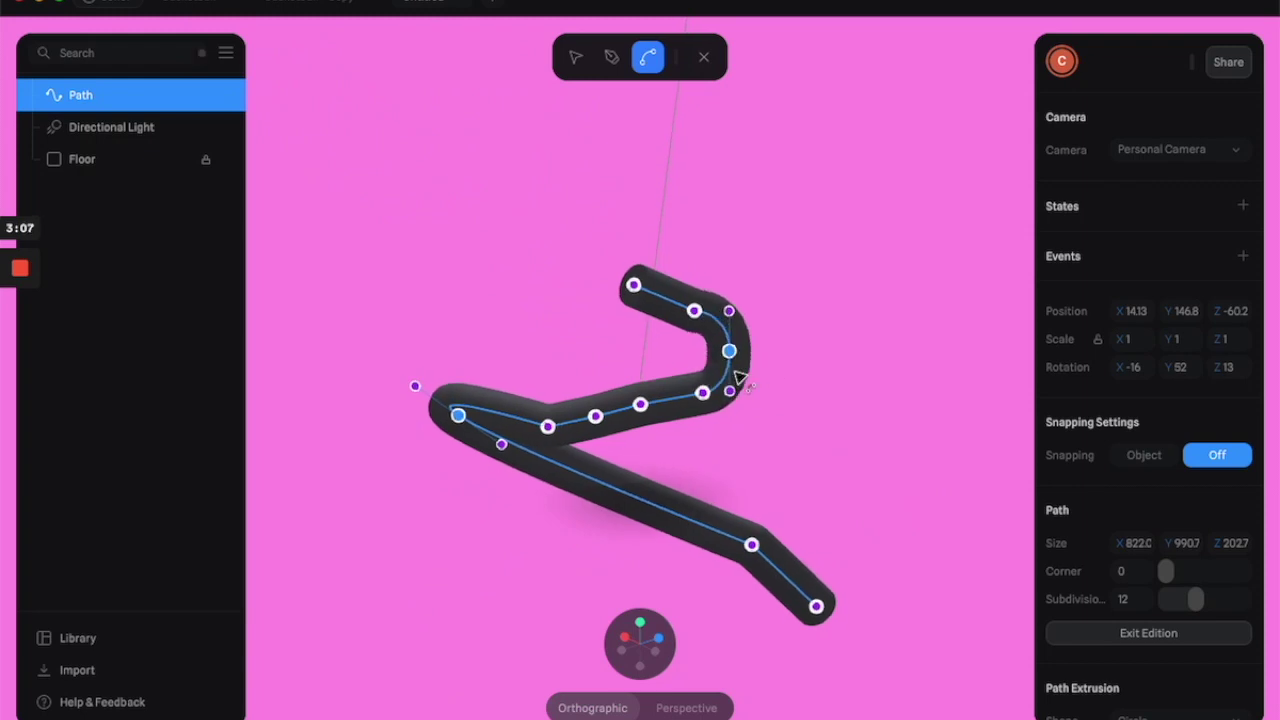
pyautogui.moveTo(558, 438); pyautogui.dragTo(562, 397)
pyautogui.moveTo(757, 548); pyautogui.dragTo(800, 562)
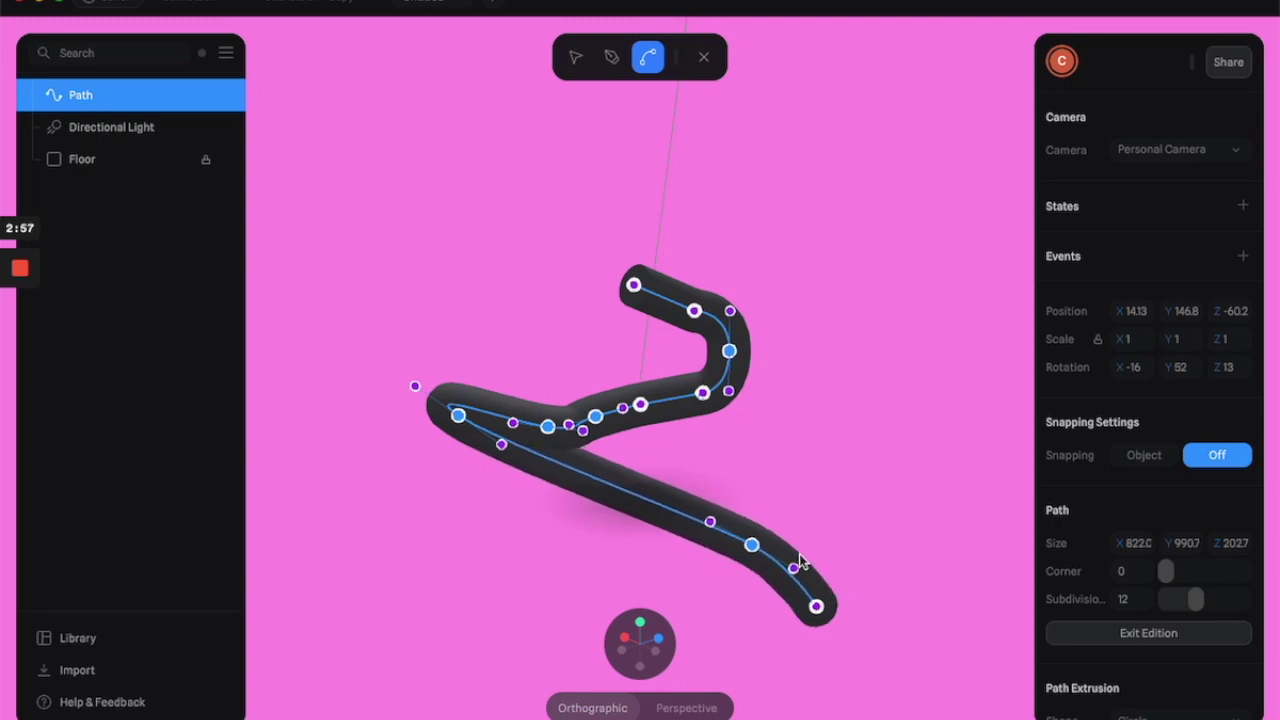
# Step: Raise the path's top end point, adjust the point below it, and give that second point a smooth curve
pyautogui.moveTo(857, 514); pyautogui.dragTo(1085, 528, button='middle')
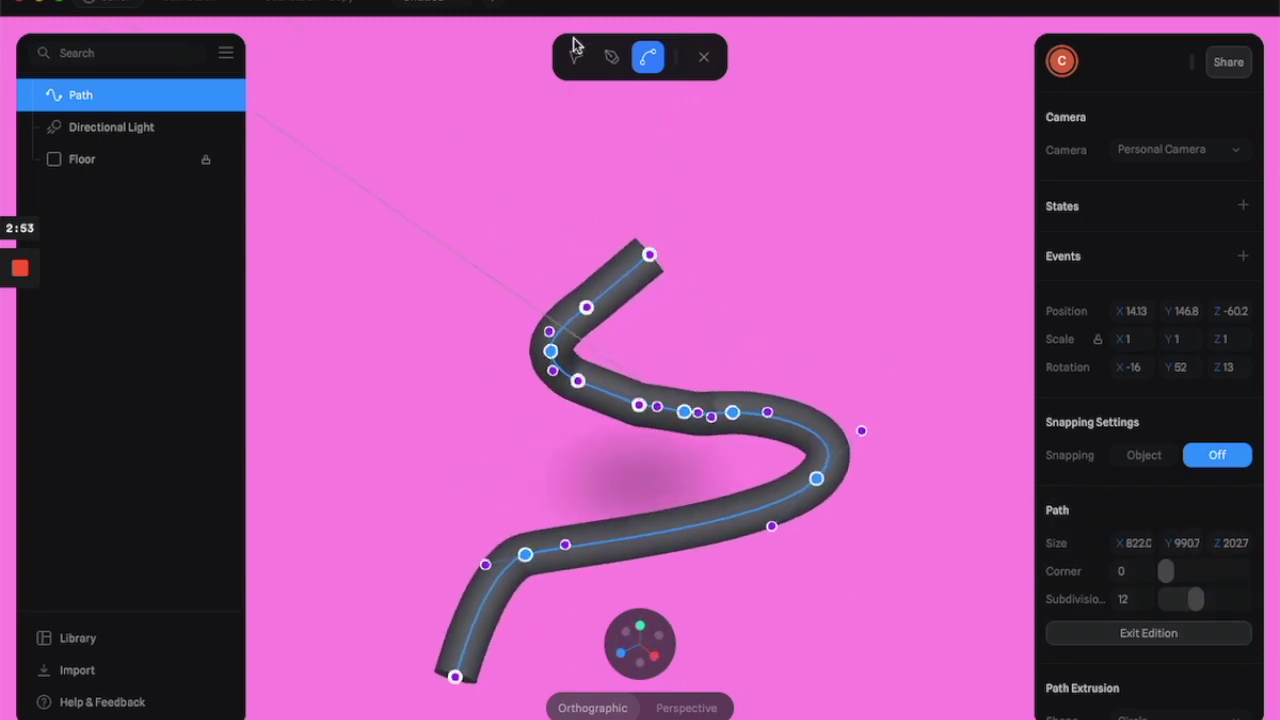
pyautogui.moveTo(652, 258); pyautogui.dragTo(646, 186)
pyautogui.moveTo(586, 309)
pyautogui.mouseDown()
pyautogui.moveTo(603, 270)
pyautogui.moveTo(583, 291)
pyautogui.mouseUp()
pyautogui.click(648, 57)
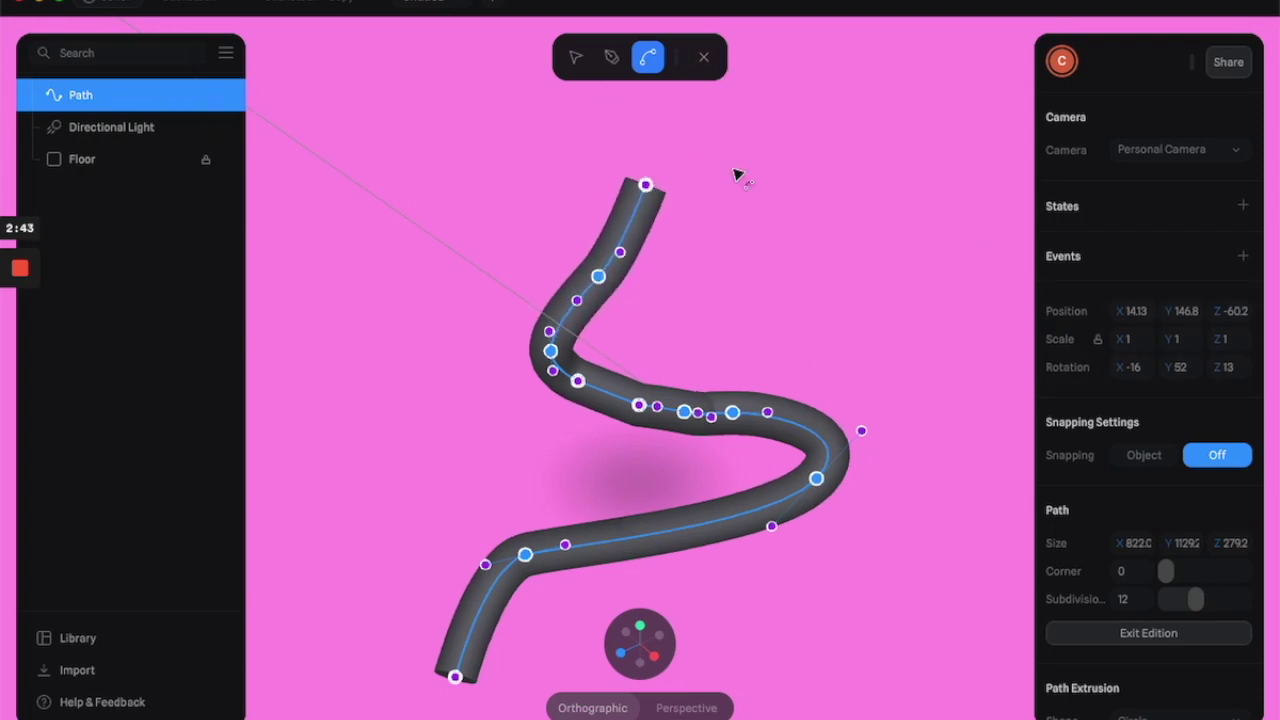
# Step: Add a new layer to the path's material and set its type to Normal
pyautogui.scroll(-5, 1137, 430)
pyautogui.scroll(5, 1240, 274)
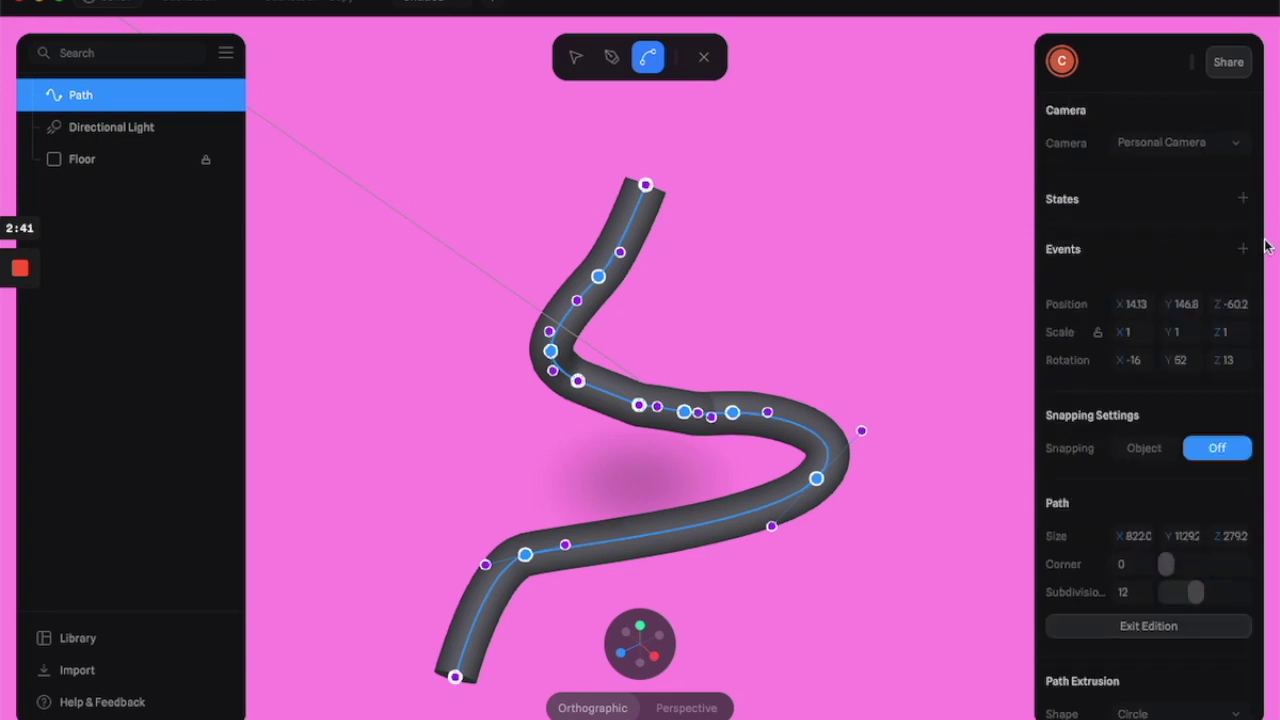
pyautogui.scroll(-3, 1150, 482)
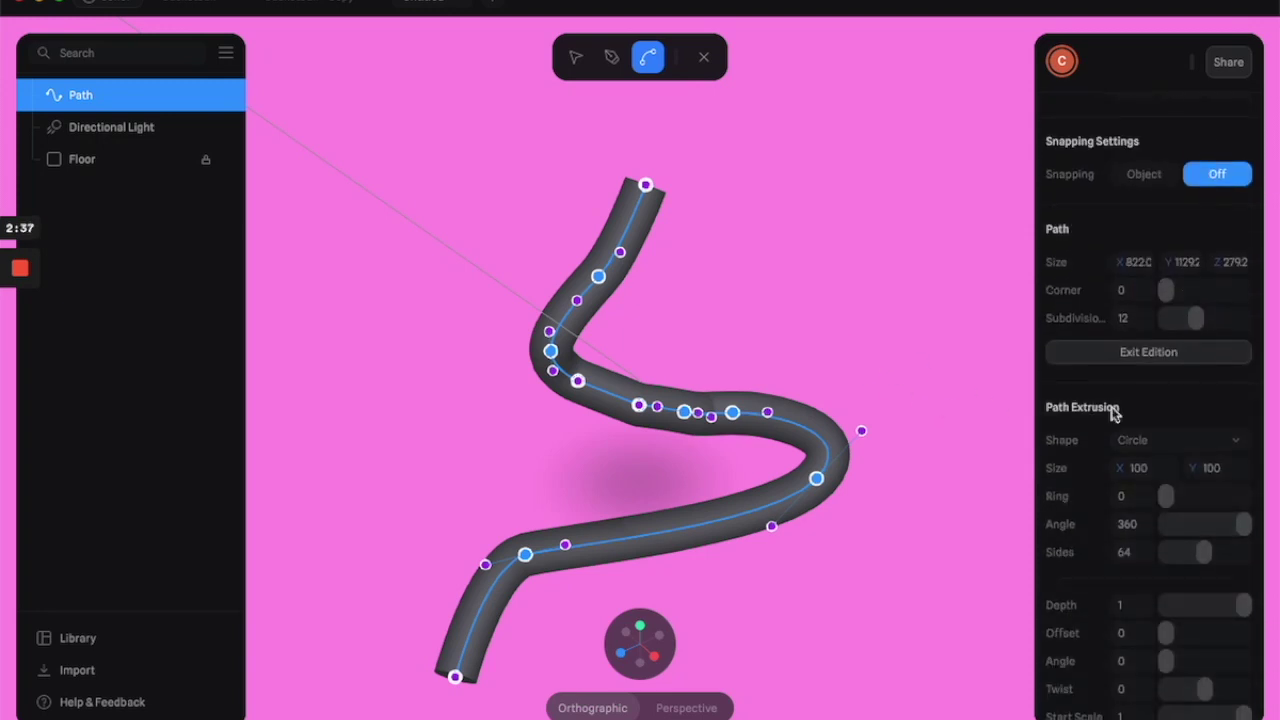
pyautogui.scroll(-5, 1215, 500)
pyautogui.scroll(4, 1225, 480)
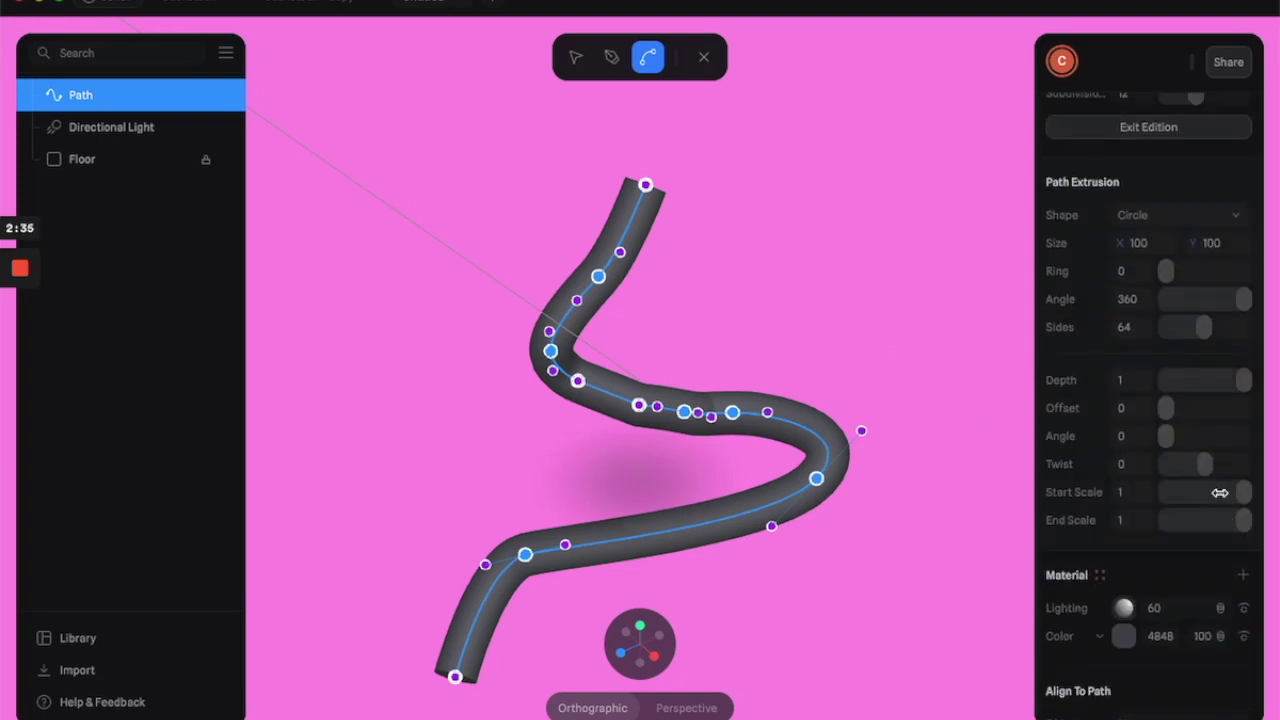
pyautogui.scroll(-3, 1240, 400)
pyautogui.click(1243, 334)
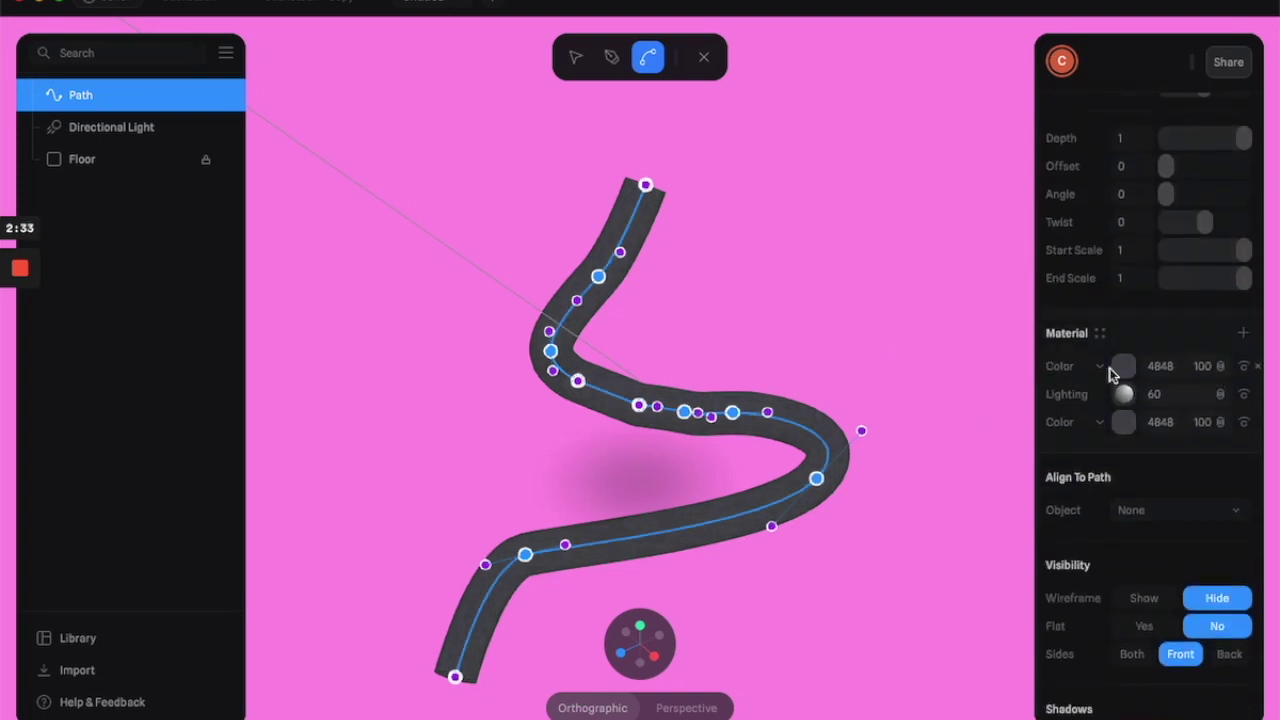
pyautogui.click(1103, 367)
pyautogui.click(1116, 414)
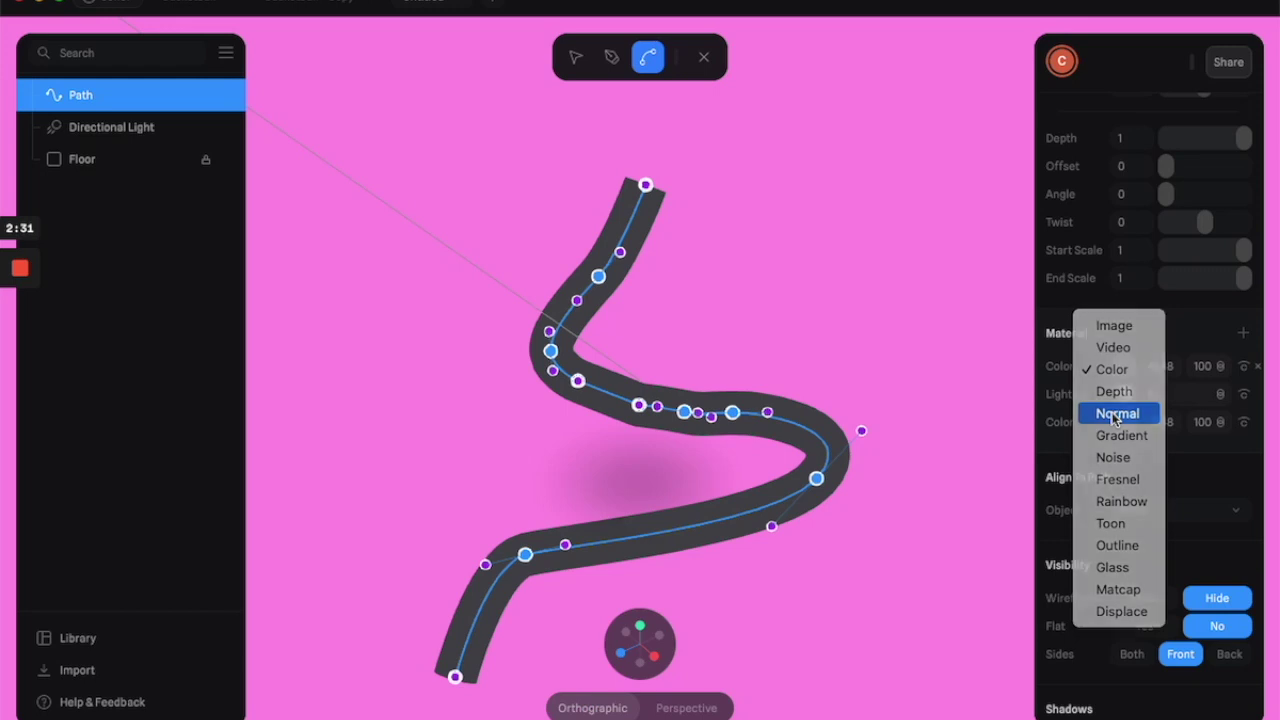
# Step: Hollow out the tube by setting the path extrusion's Ring to 90
pyautogui.moveTo(768, 218); pyautogui.dragTo(709, 240)
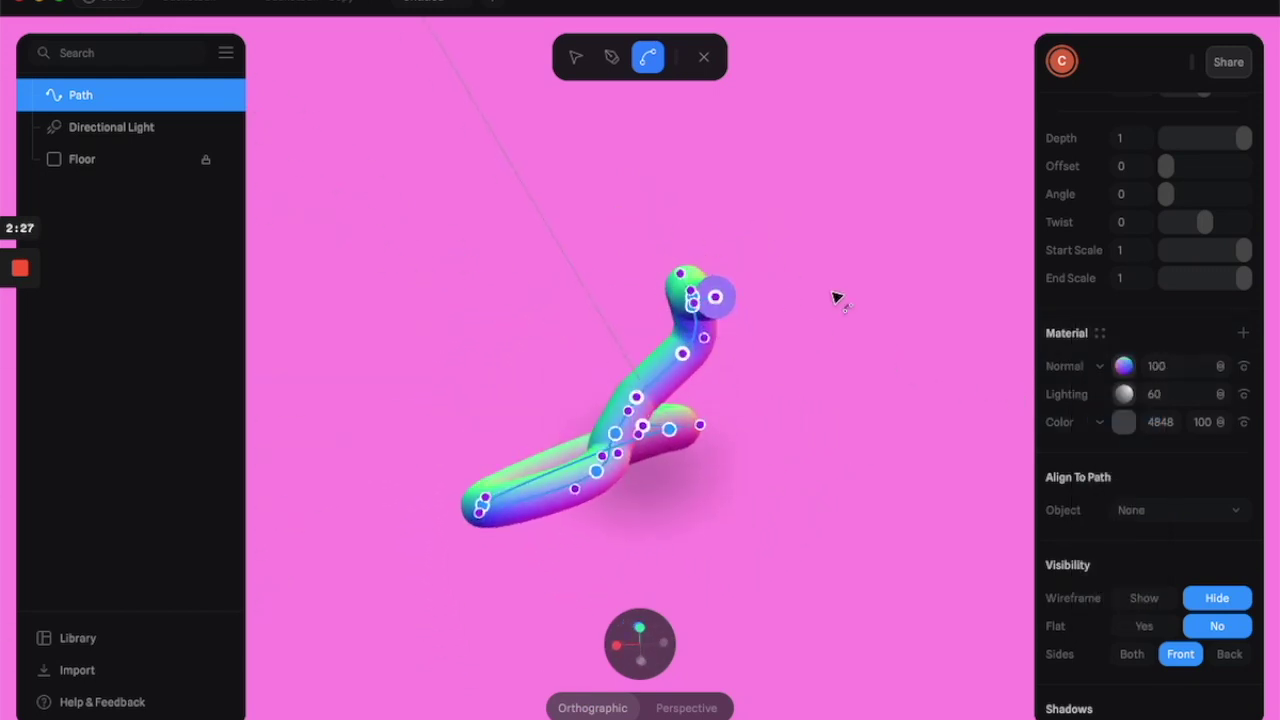
pyautogui.scroll(5, 1177, 340)
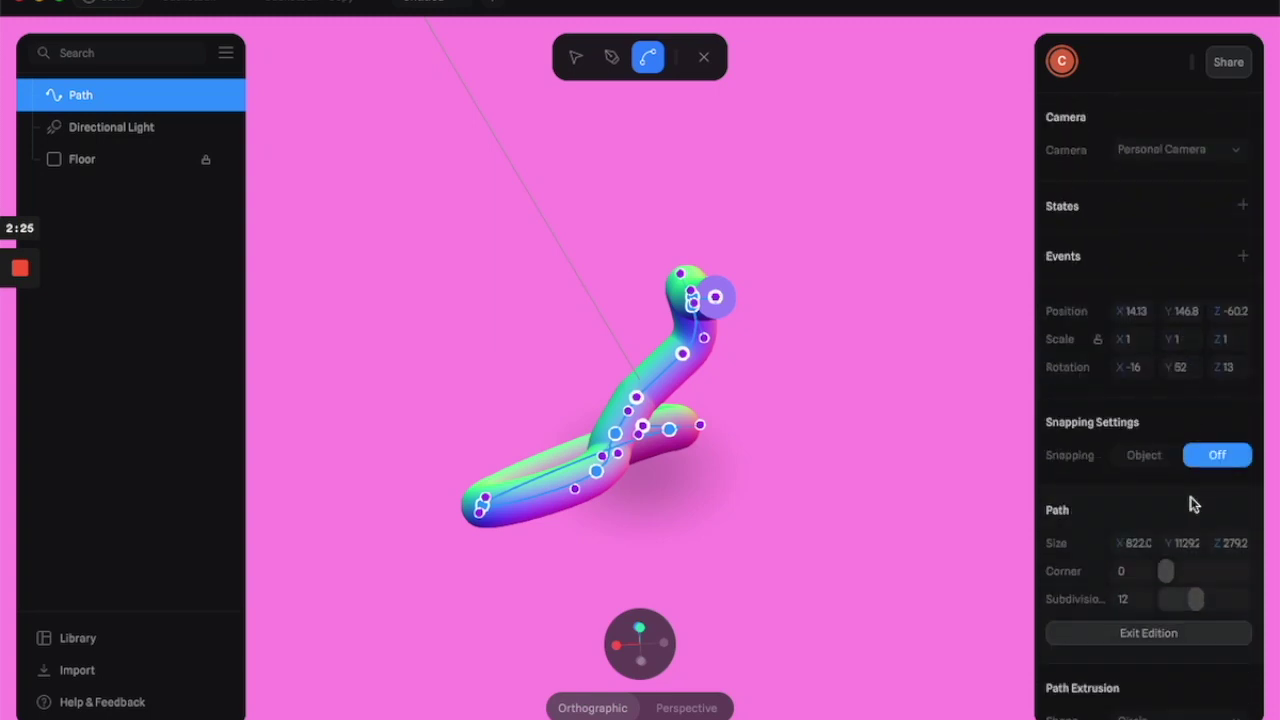
pyautogui.scroll(-5, 1194, 490)
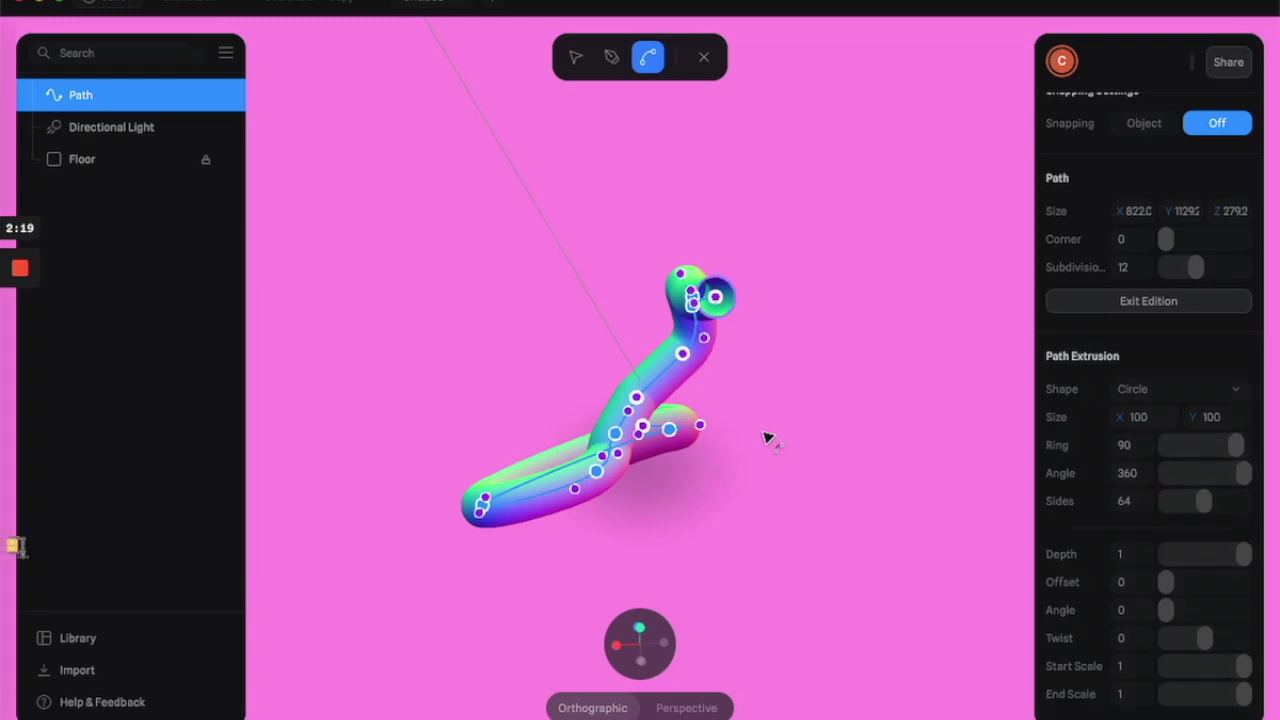
# Step: Set the Normal layer's opacity to 47 and add a Glass layer above it in the path's material
pyautogui.scroll(-8, 1094, 486)
pyautogui.moveTo(1145, 244); pyautogui.dragTo(1091, 243)
pyautogui.click(1243, 212)
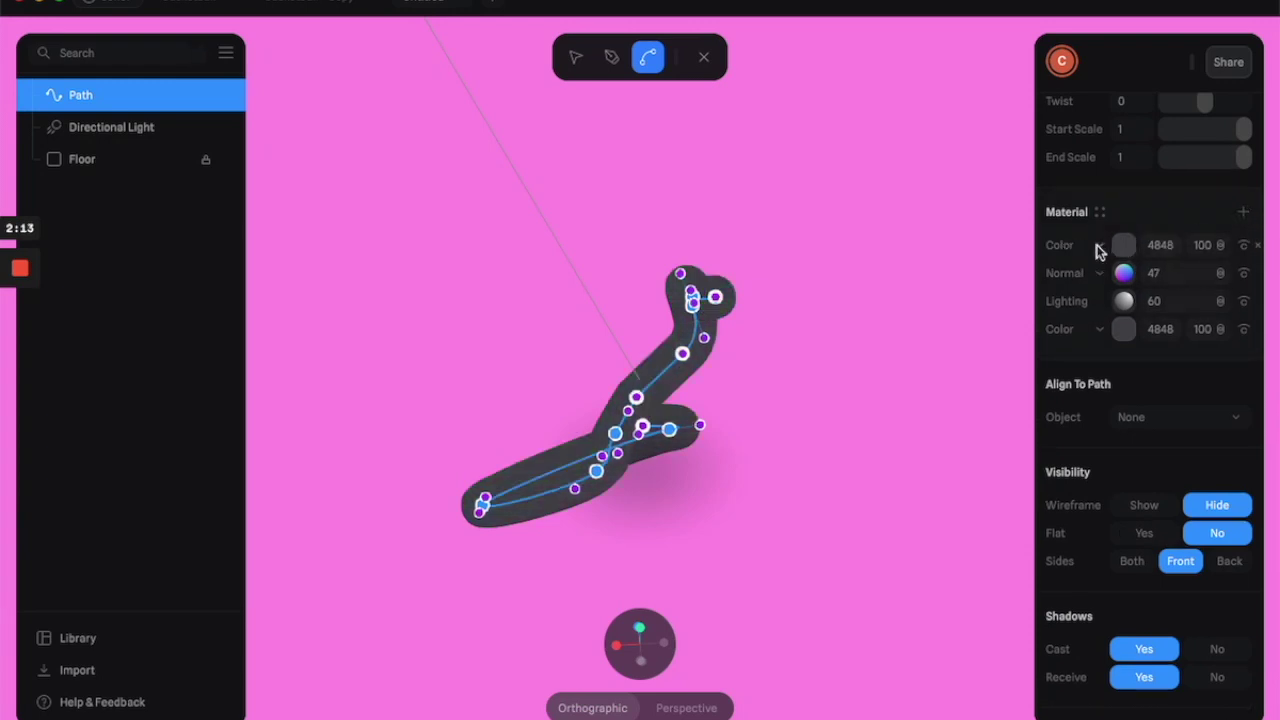
pyautogui.click(1099, 245)
pyautogui.click(1128, 447)
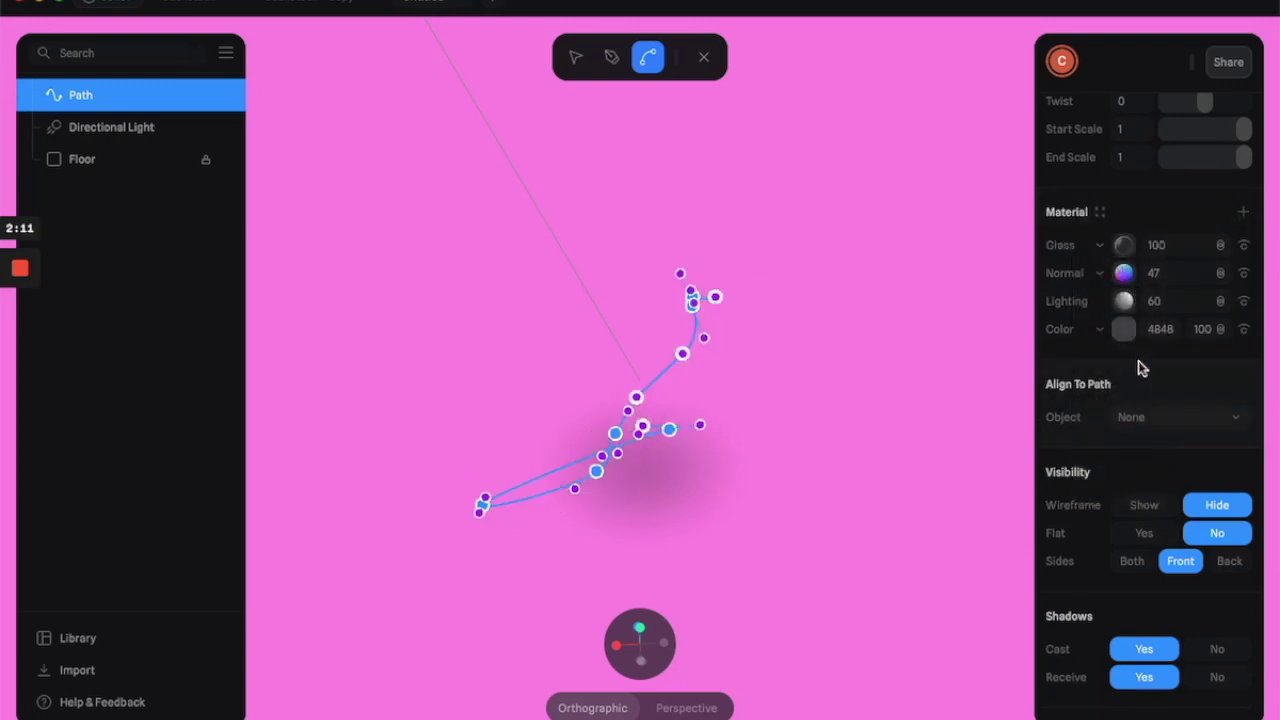
# Step: Delete the material's base Color layer, set the Glass layer to 39, and leave path editing
pyautogui.click(1257, 331)
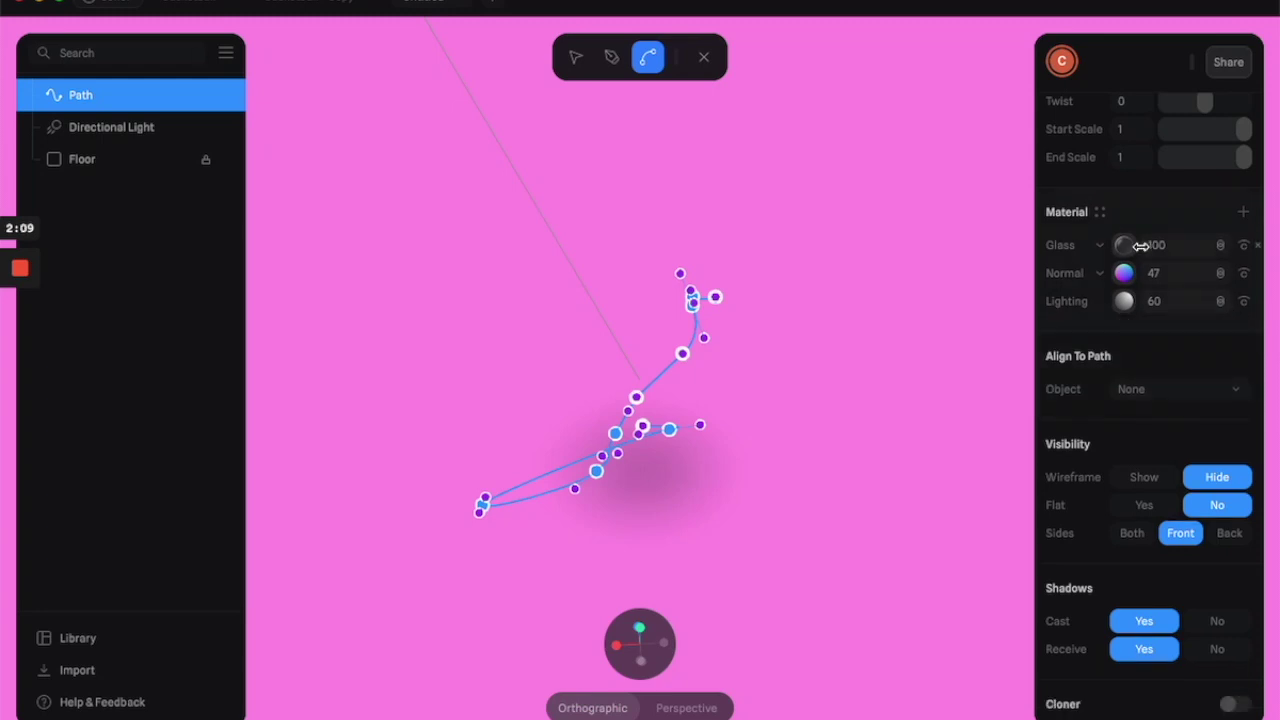
pyautogui.moveTo(1138, 247); pyautogui.dragTo(1110, 247)
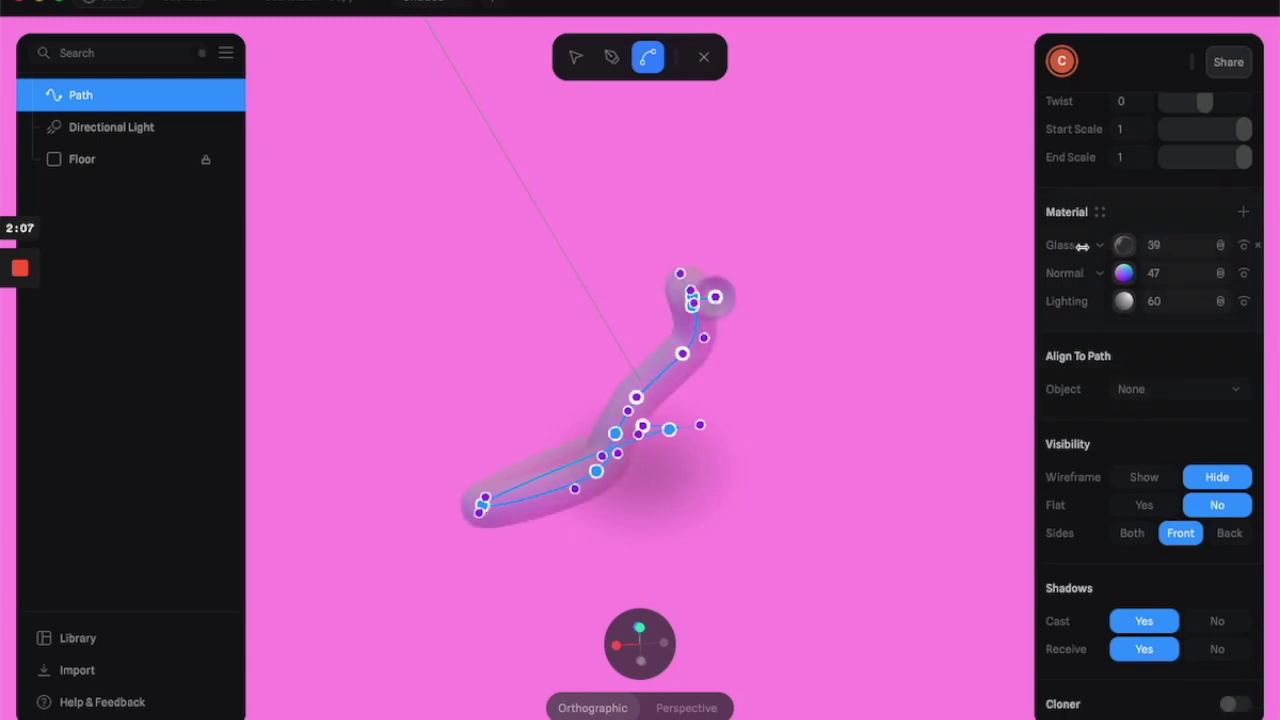
pyautogui.click(704, 59)
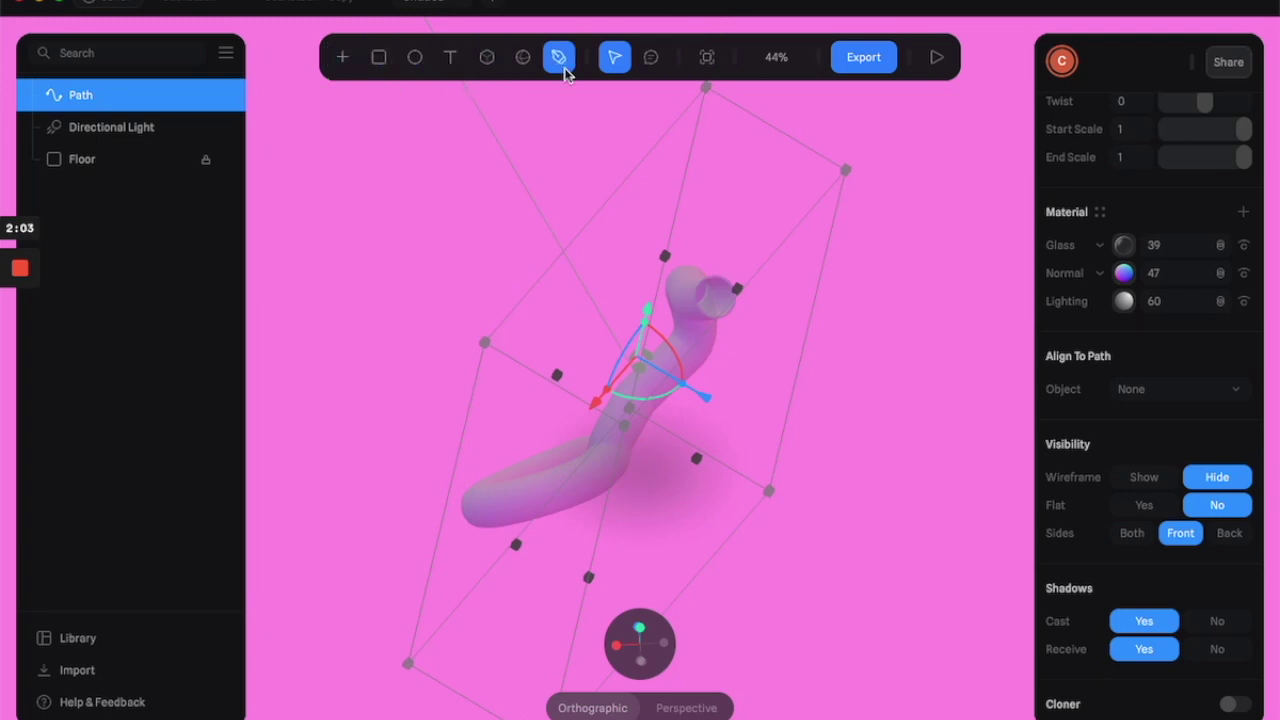
# Step: Create a sphere about 68 in size above the tube's open upper end and select it
pyautogui.click(523, 57)
pyautogui.moveTo(776, 229); pyautogui.dragTo(795, 255)
pyautogui.click(826, 363)
pyautogui.click(784, 233)
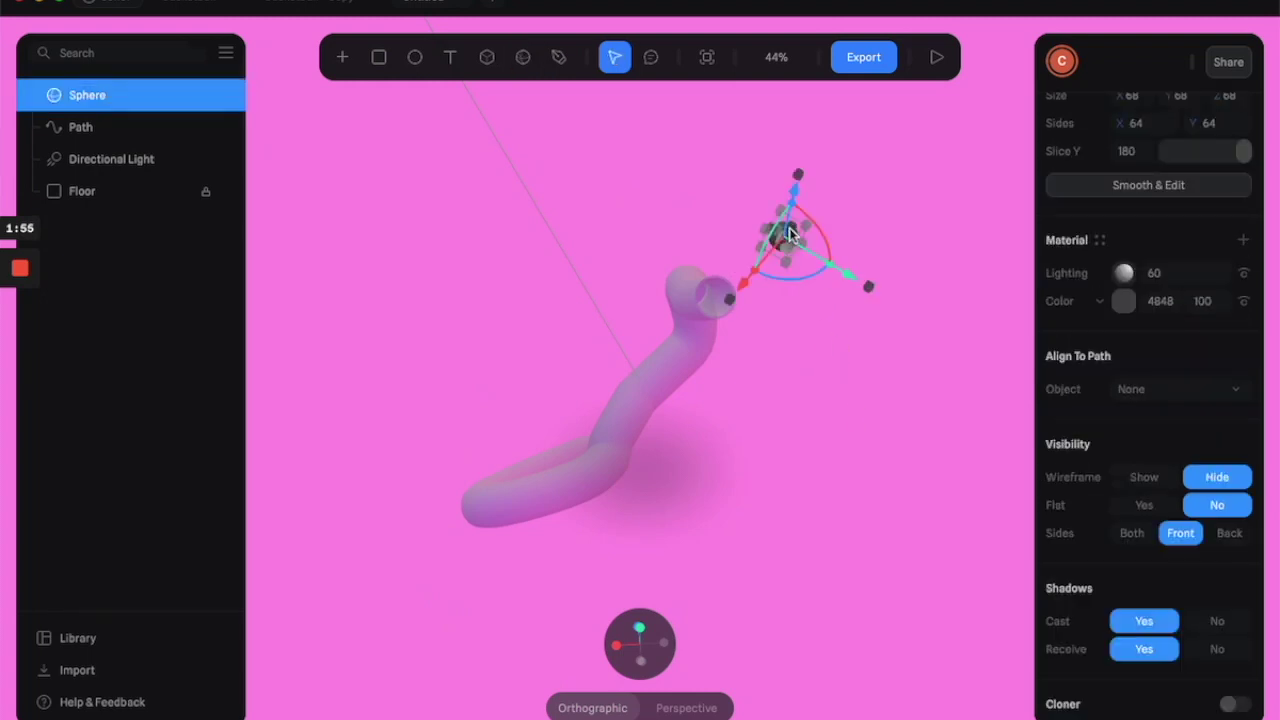
# Step: Set the sphere material's Color layer to orange, RGB(255,128,10), and deselect the sphere
pyautogui.click(1102, 302)
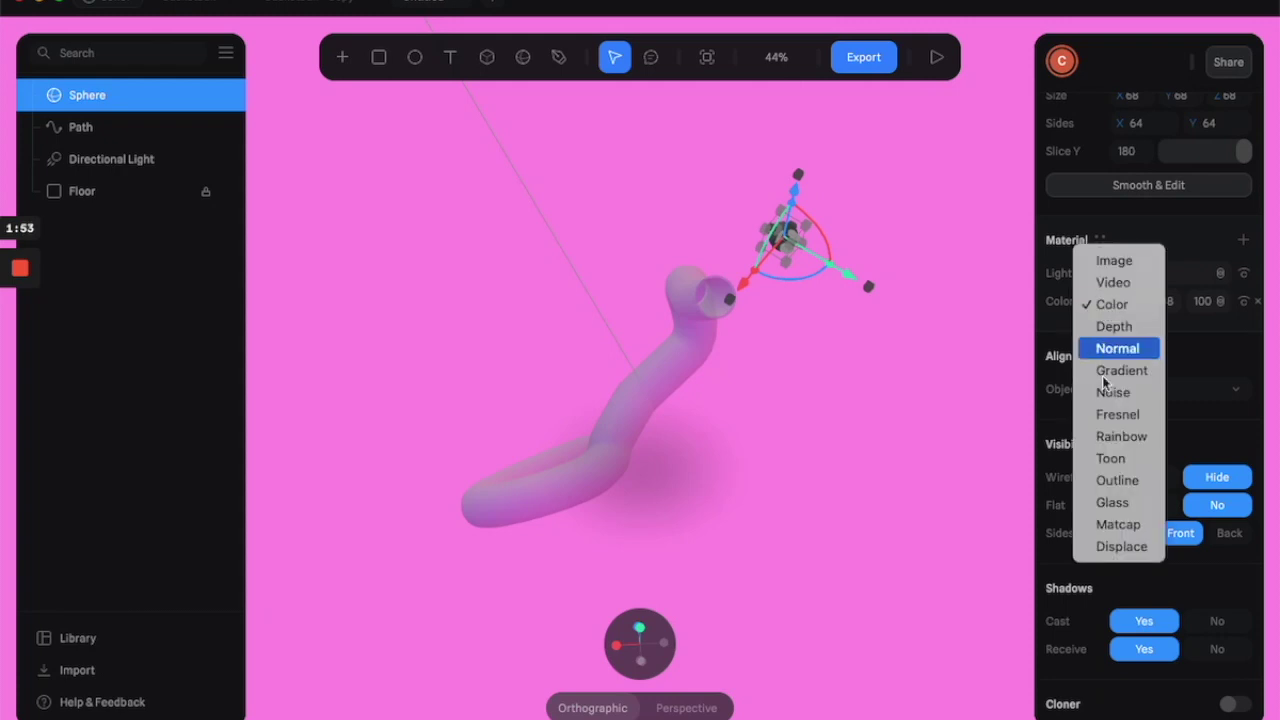
pyautogui.click(1183, 341)
pyautogui.click(1123, 301)
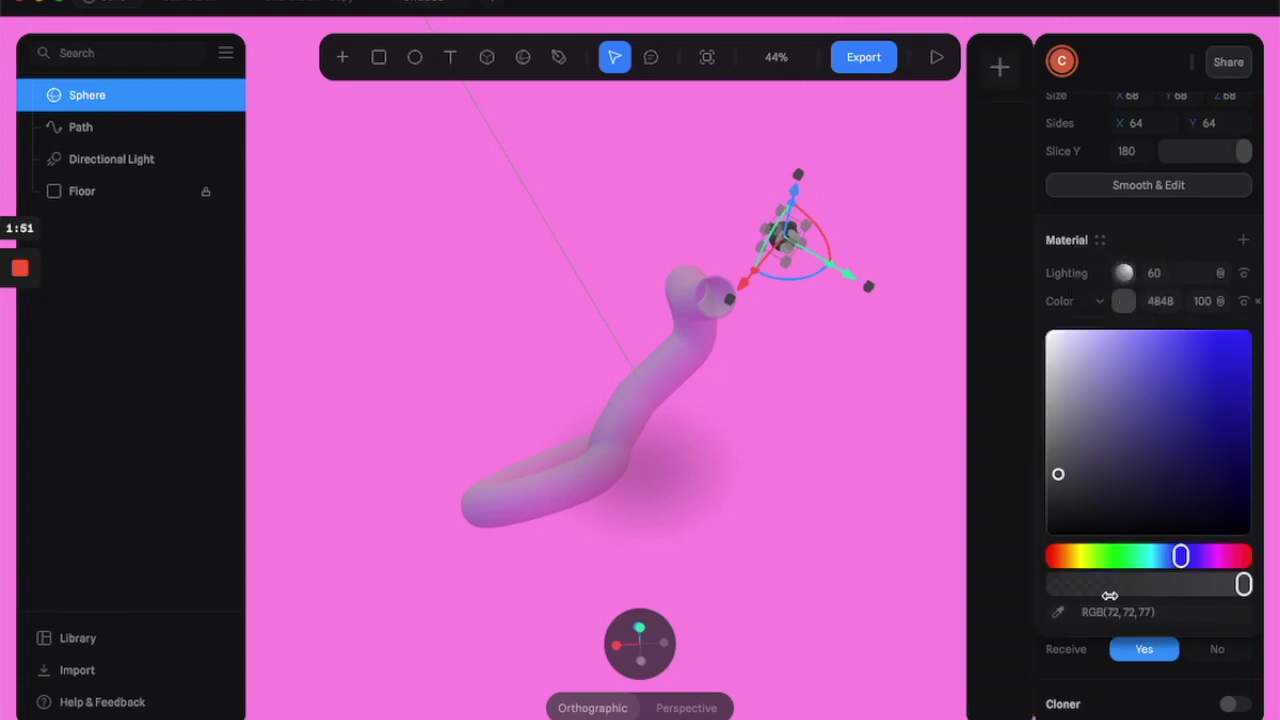
pyautogui.click(1075, 552)
pyautogui.moveTo(1086, 523); pyautogui.dragTo(1246, 246)
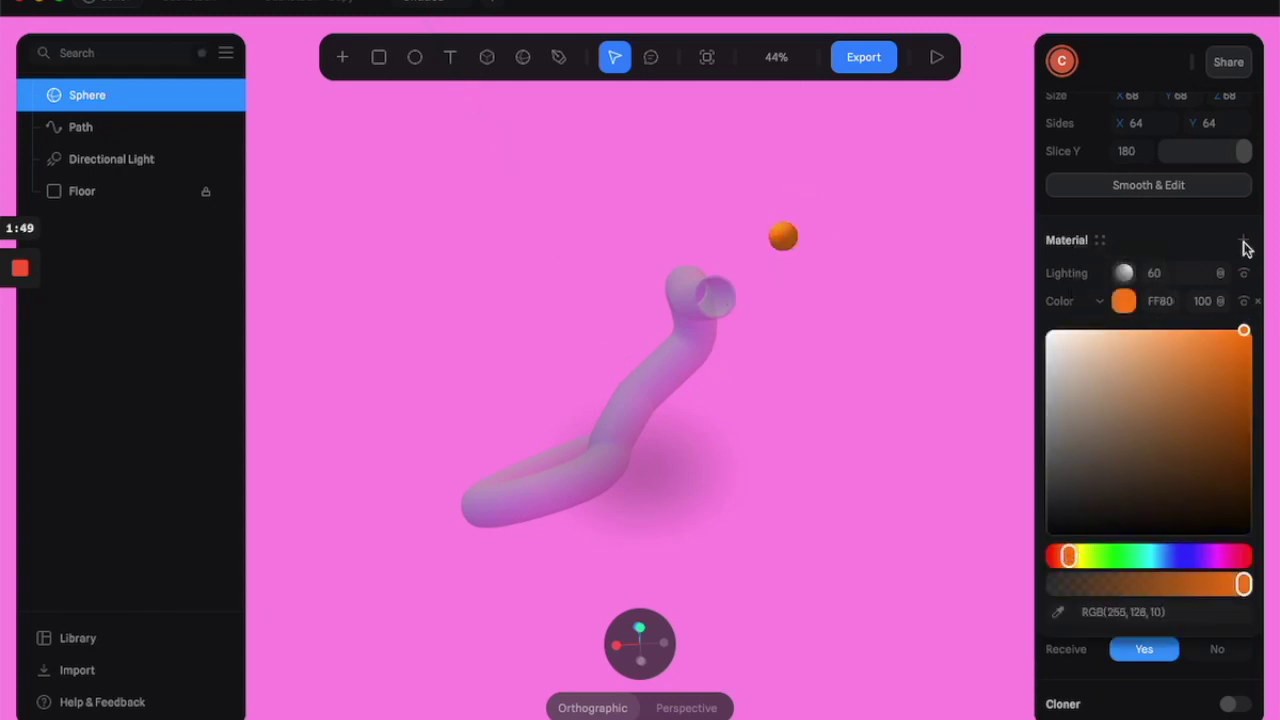
pyautogui.click(952, 388)
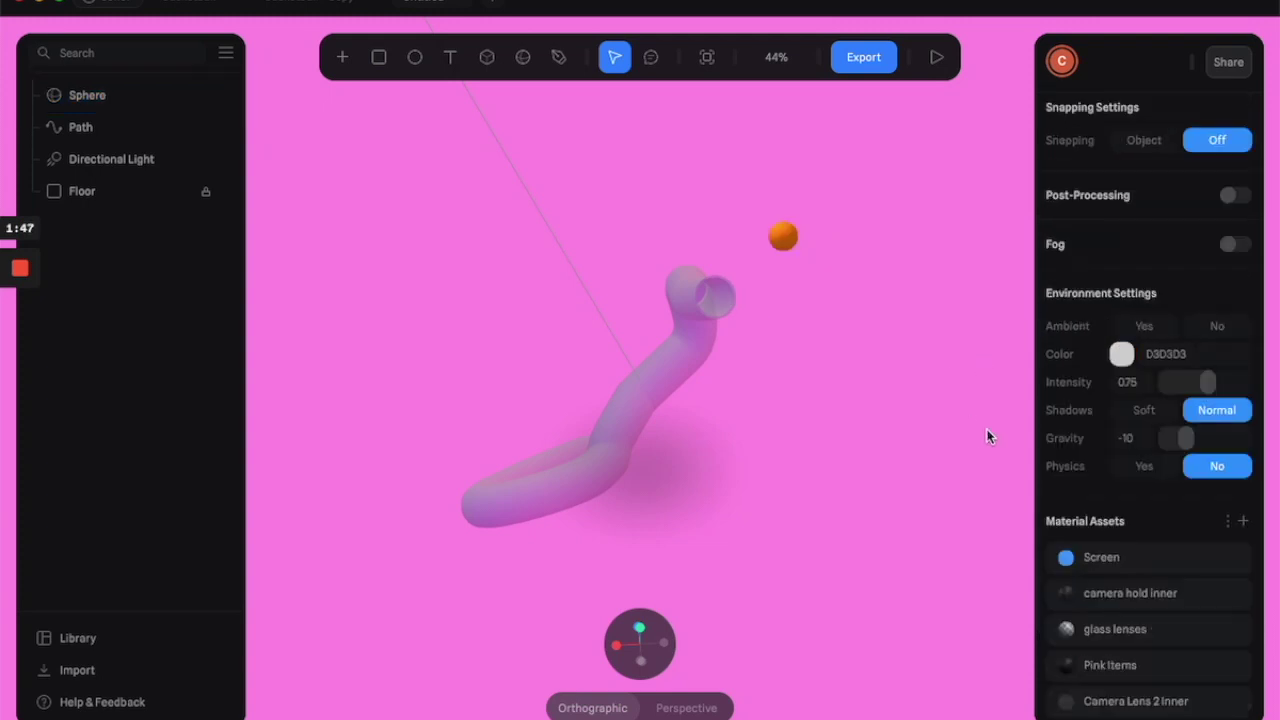
# Step: Move the orange sphere just inside the tube's open upper end and check its placement from another angle
pyautogui.click(781, 238)
pyautogui.moveTo(781, 238); pyautogui.dragTo(716, 301)
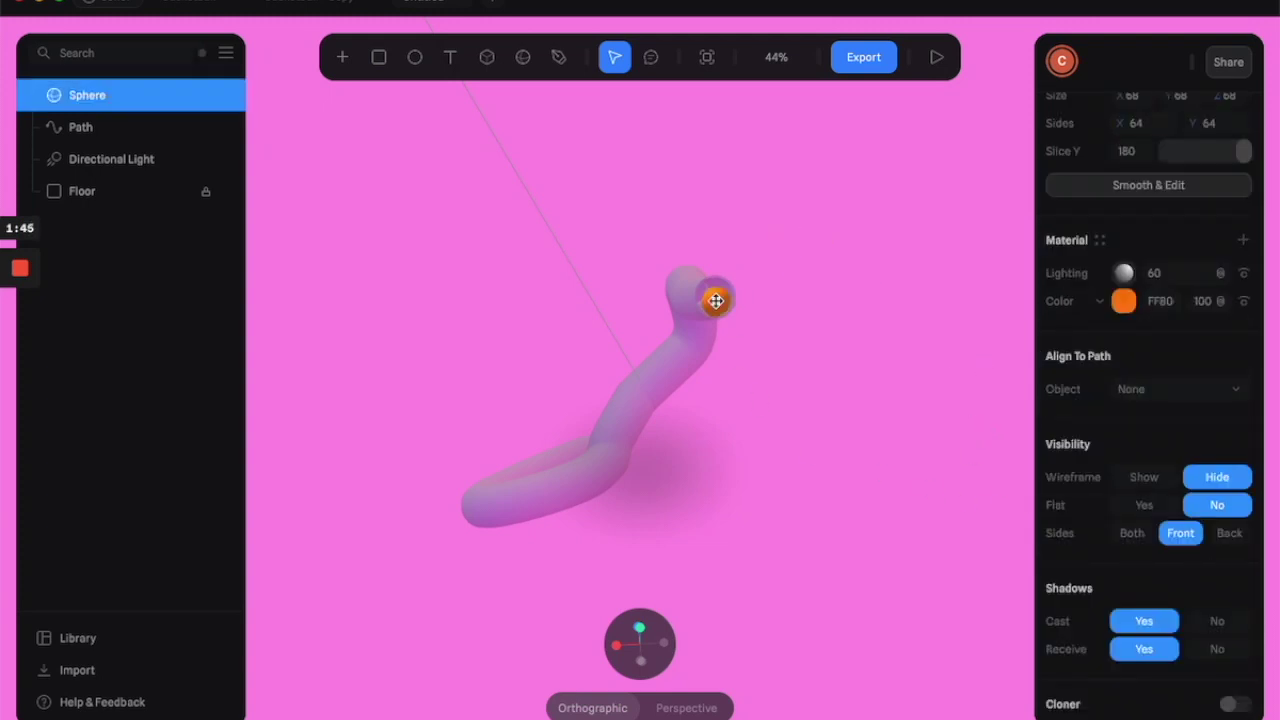
pyautogui.click(822, 472)
pyautogui.moveTo(798, 481); pyautogui.dragTo(1160, 413)
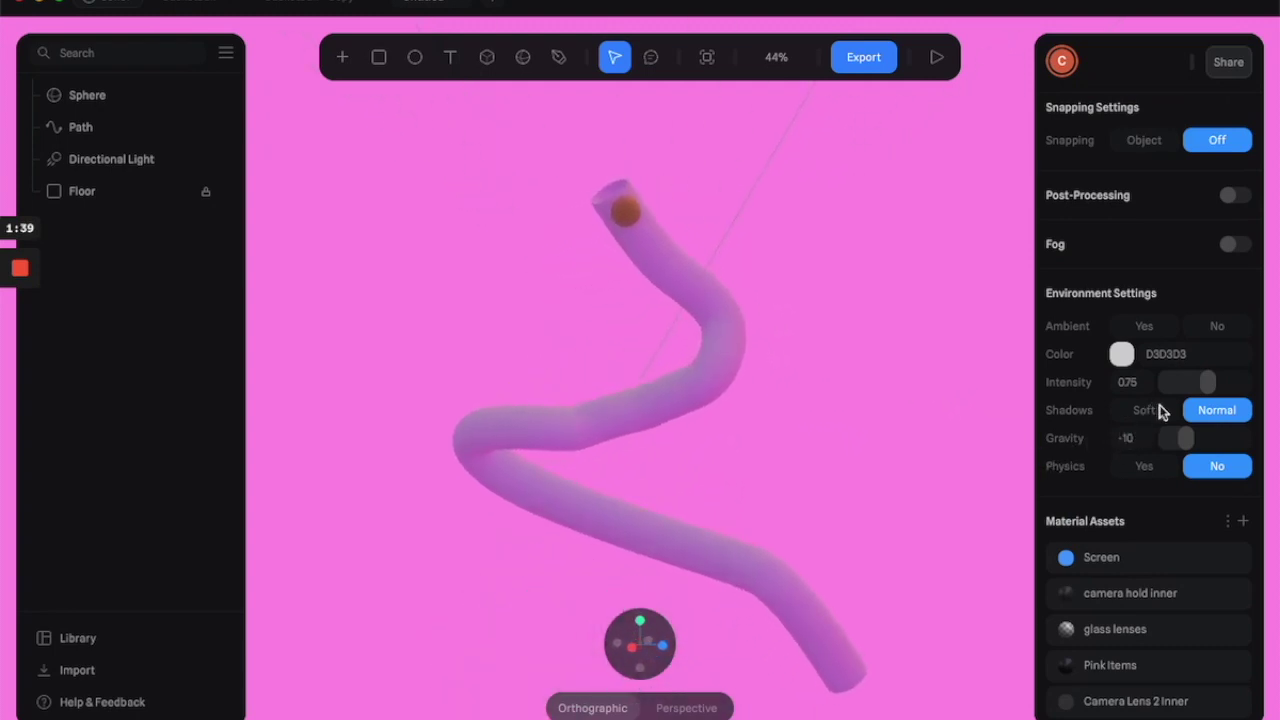
pyautogui.click(89, 103)
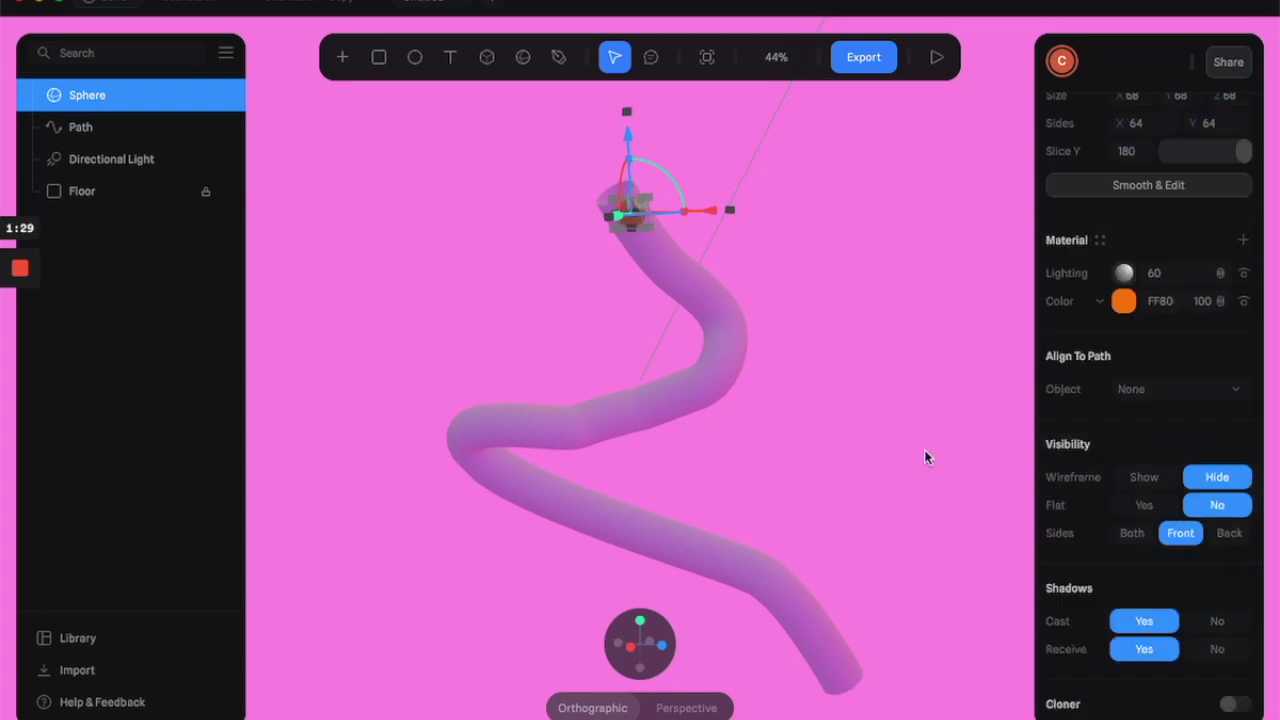
pyautogui.click(866, 413)
# Step: Enable Physics for the whole scene in the environment settings
pyautogui.scroll(-5, 1194, 457)
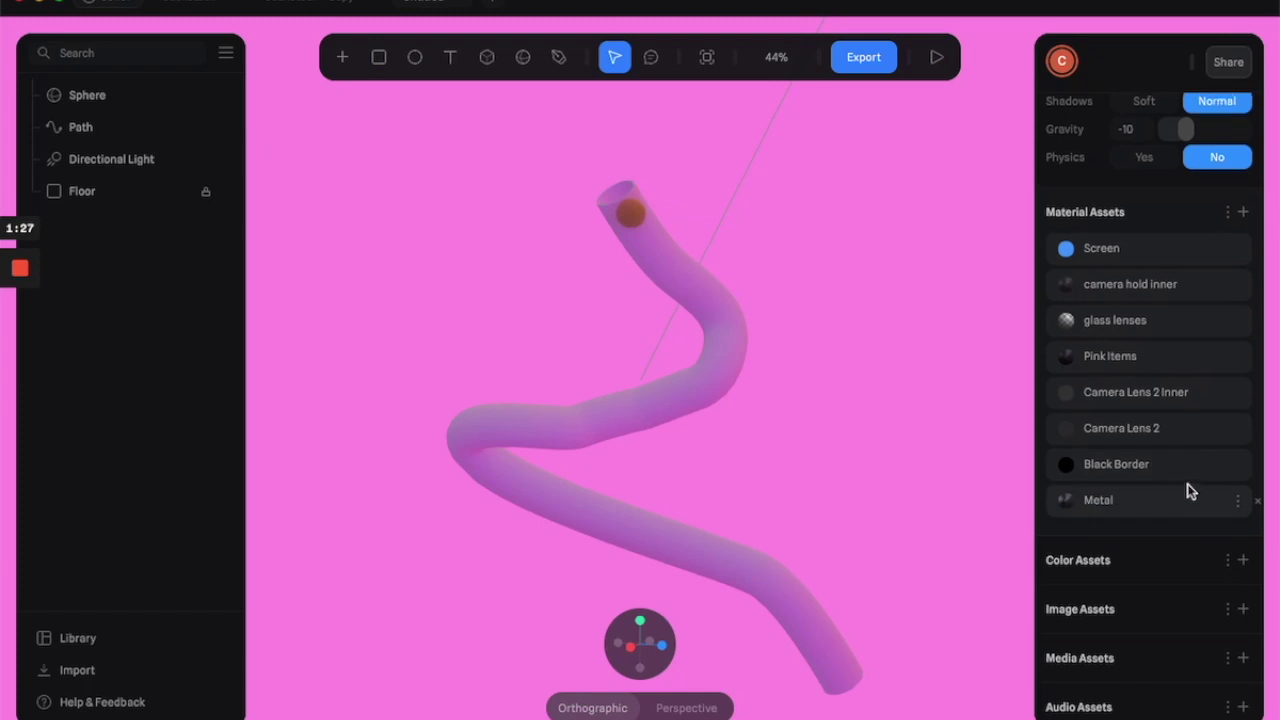
pyautogui.scroll(4, 1190, 490)
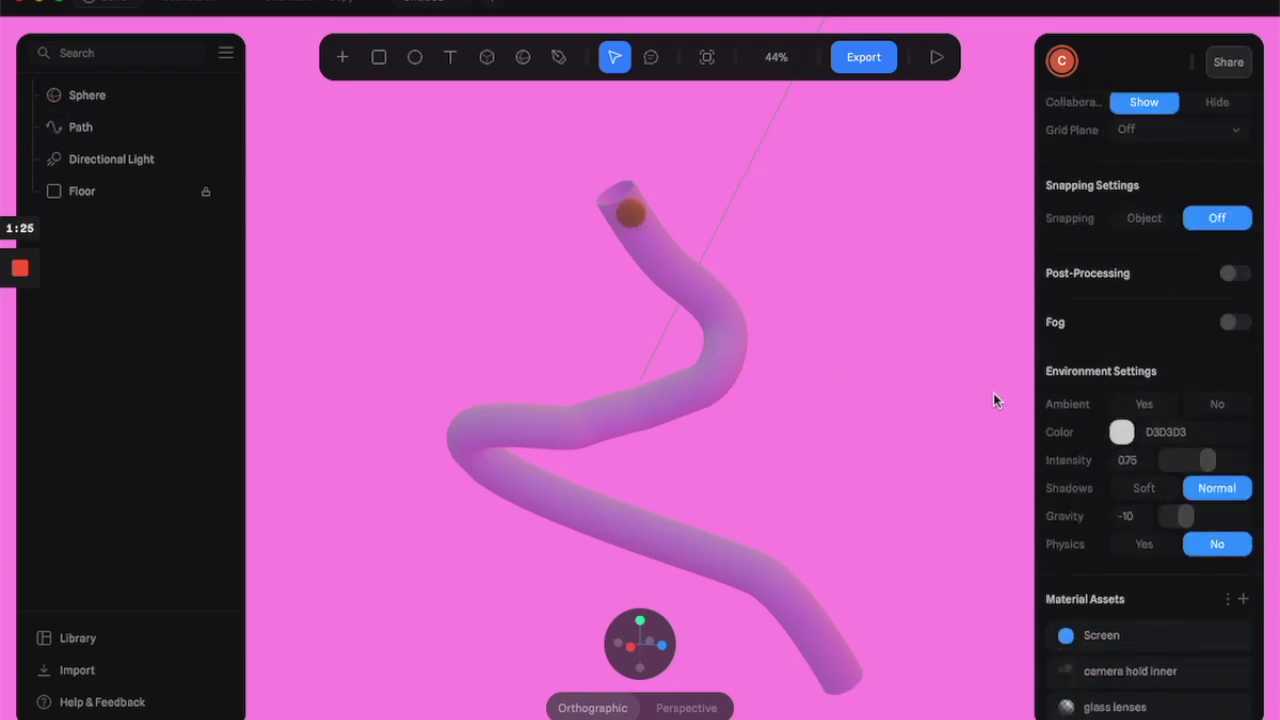
pyautogui.click(1165, 543)
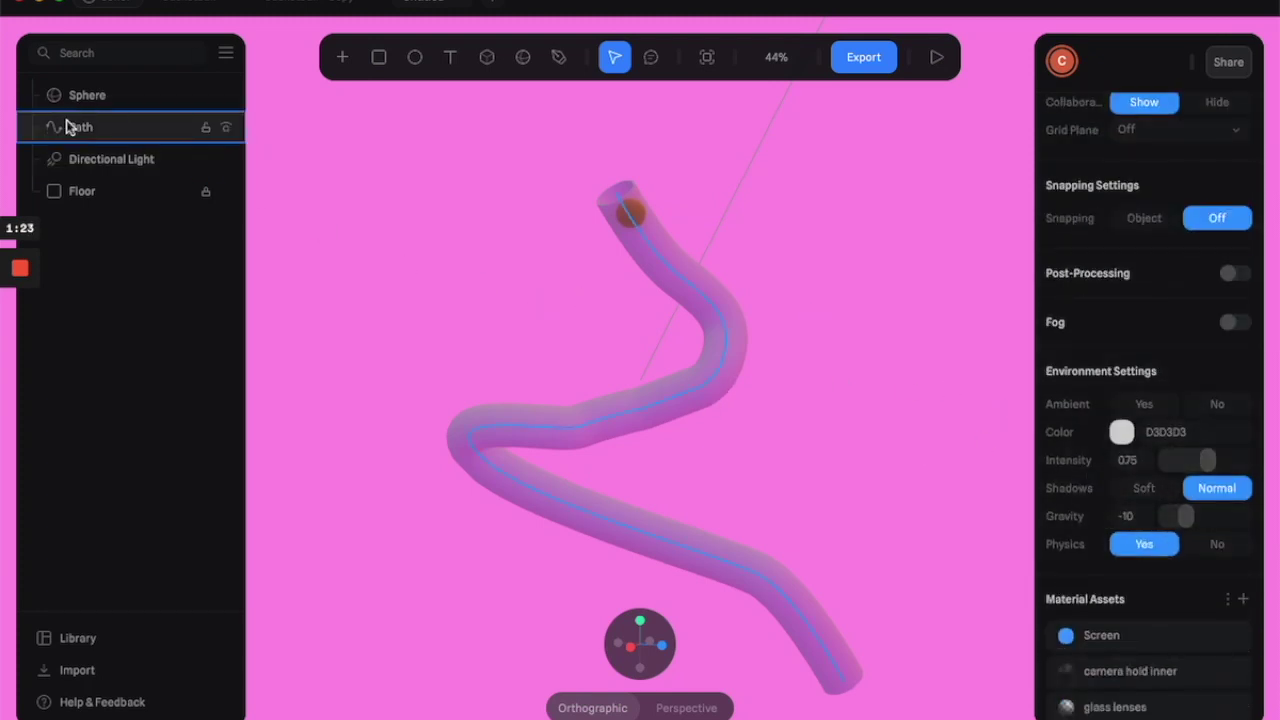
# Step: Set the sphere's physics body type to Dynamic and deselect it
pyautogui.click(103, 97)
pyautogui.scroll(-5, 1258, 515)
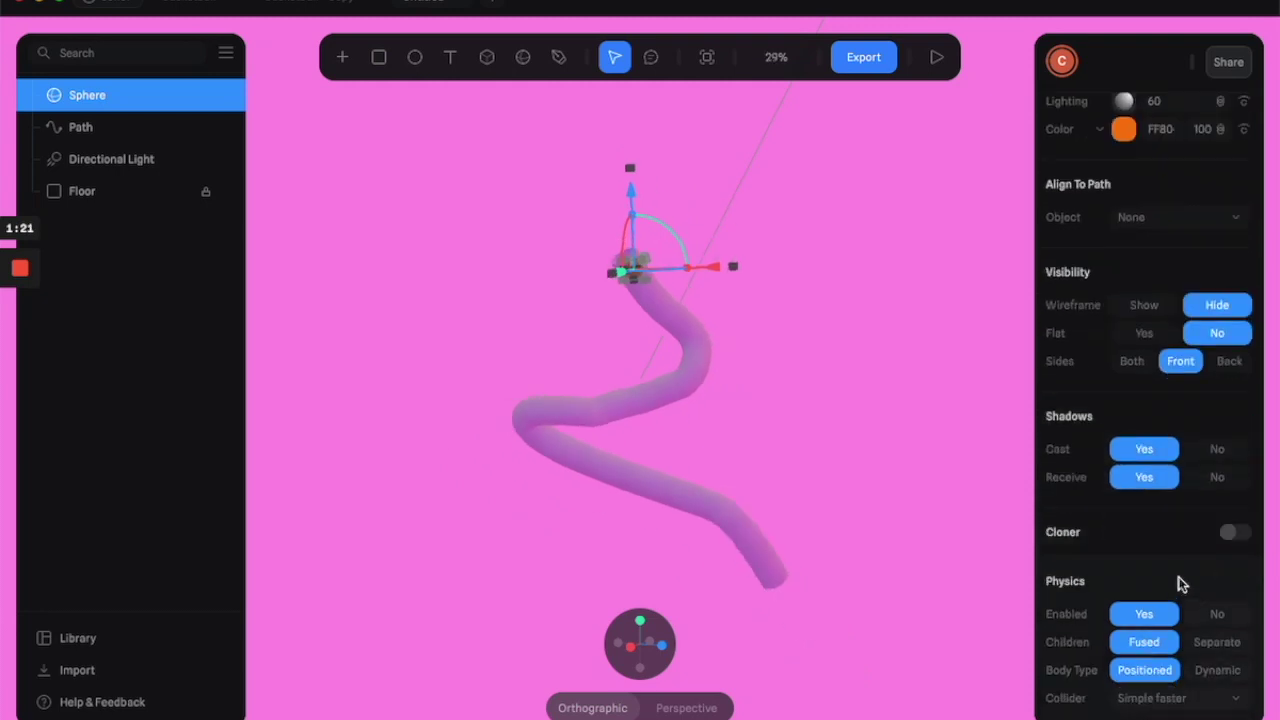
pyautogui.click(1220, 672)
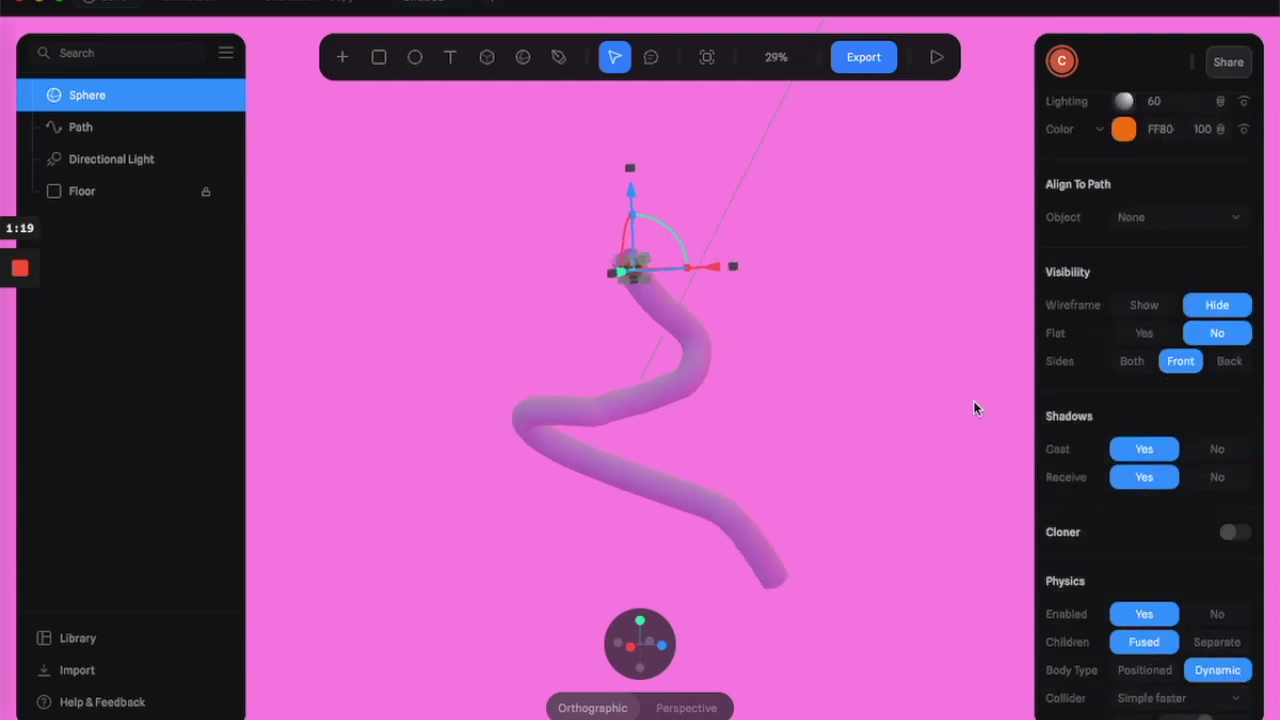
pyautogui.click(814, 331)
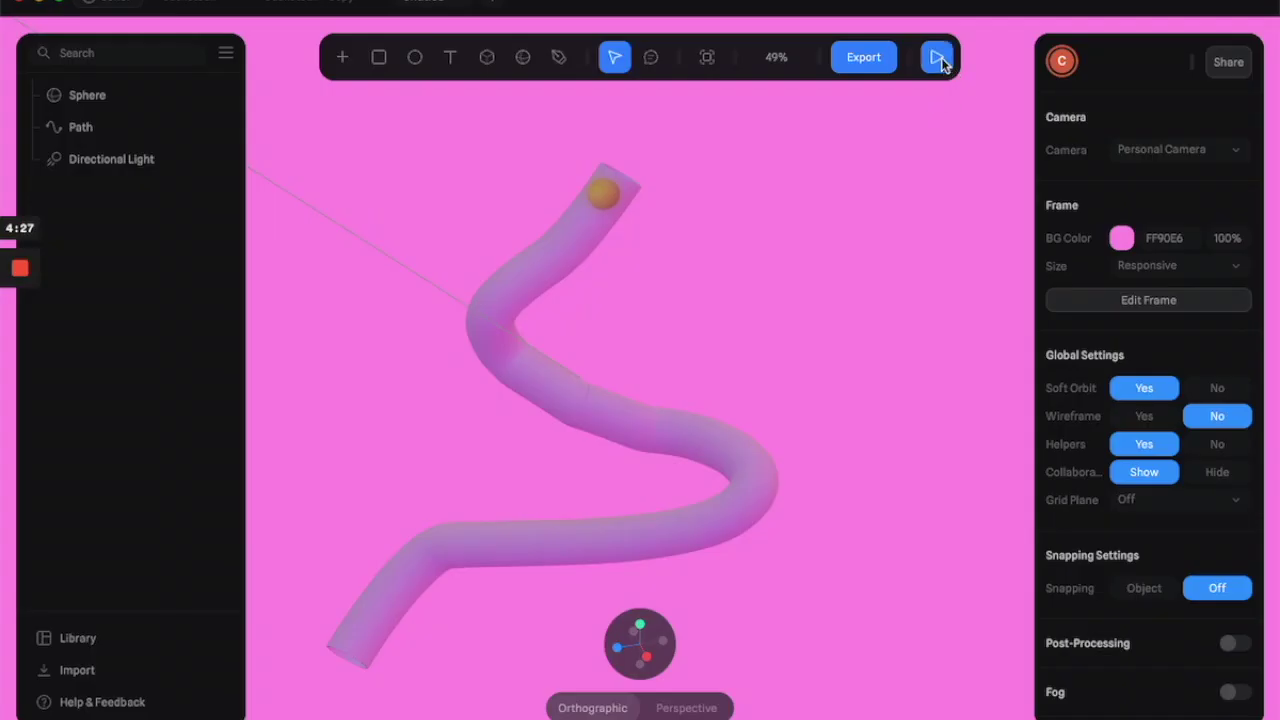
# Step: Play the scene's physics simulation, exit it, and review the sphere's physics settings
pyautogui.click(937, 58)
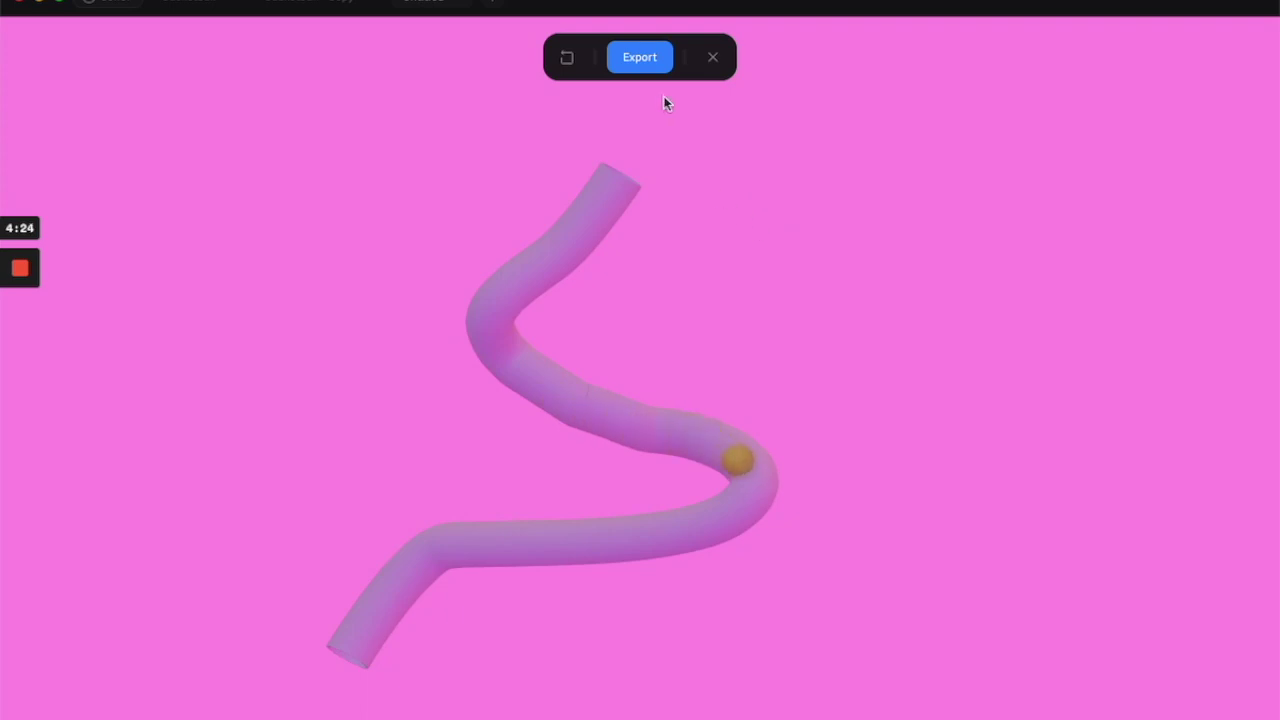
pyautogui.click(712, 57)
pyautogui.click(185, 128)
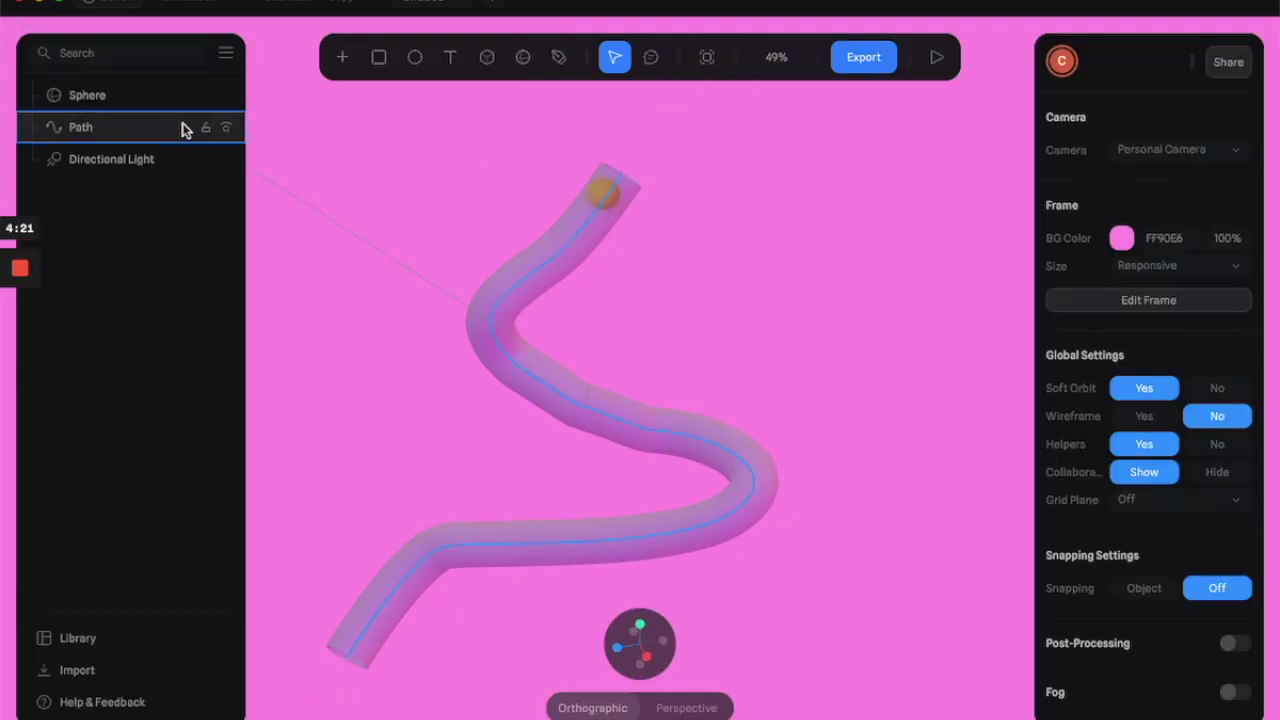
pyautogui.click(131, 96)
pyautogui.scroll(-1, 1197, 451)
pyautogui.scroll(-10, 1197, 451)
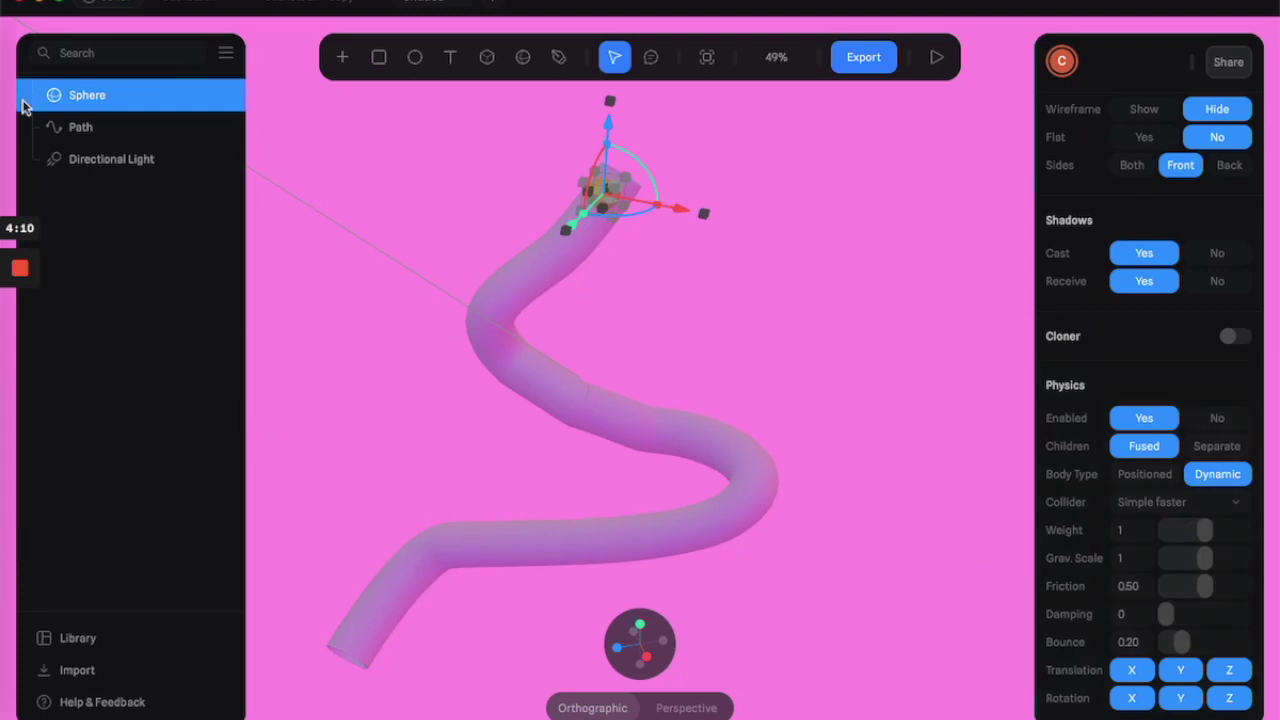
# Step: Try the path with a Dynamic physics body type and play the scene to compare the behaviour
pyautogui.click(100, 128)
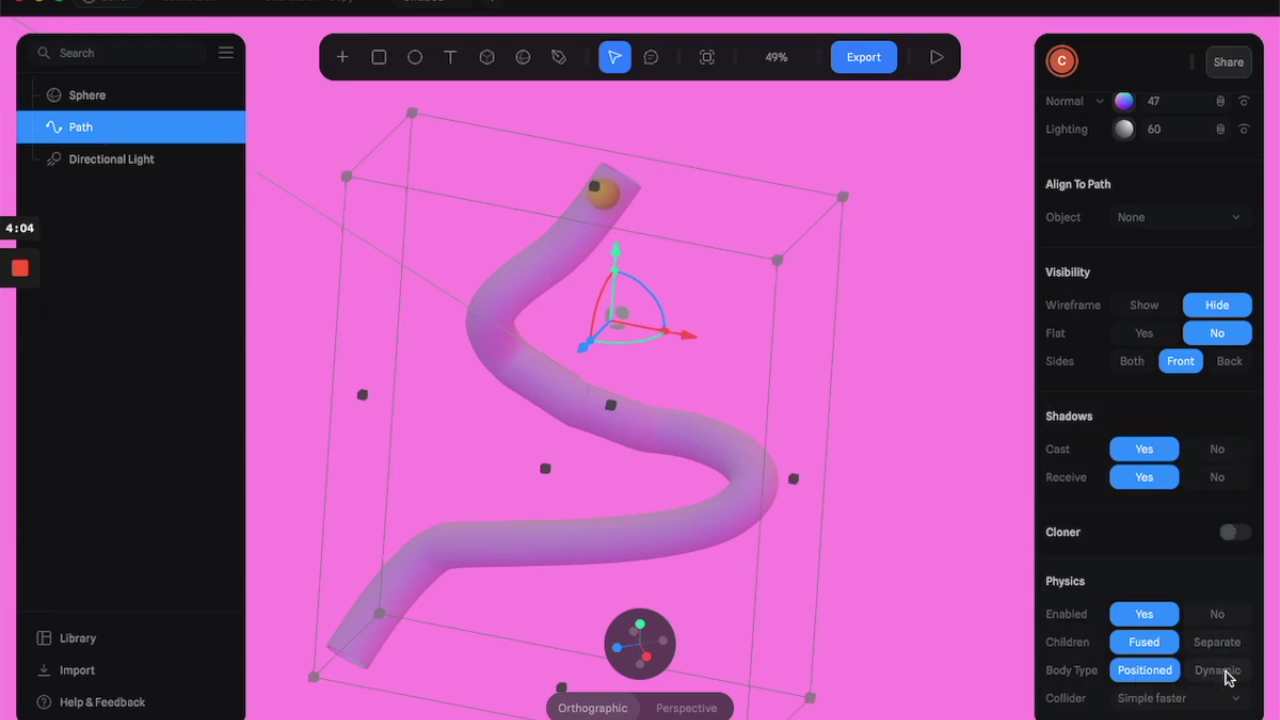
pyautogui.click(1222, 672)
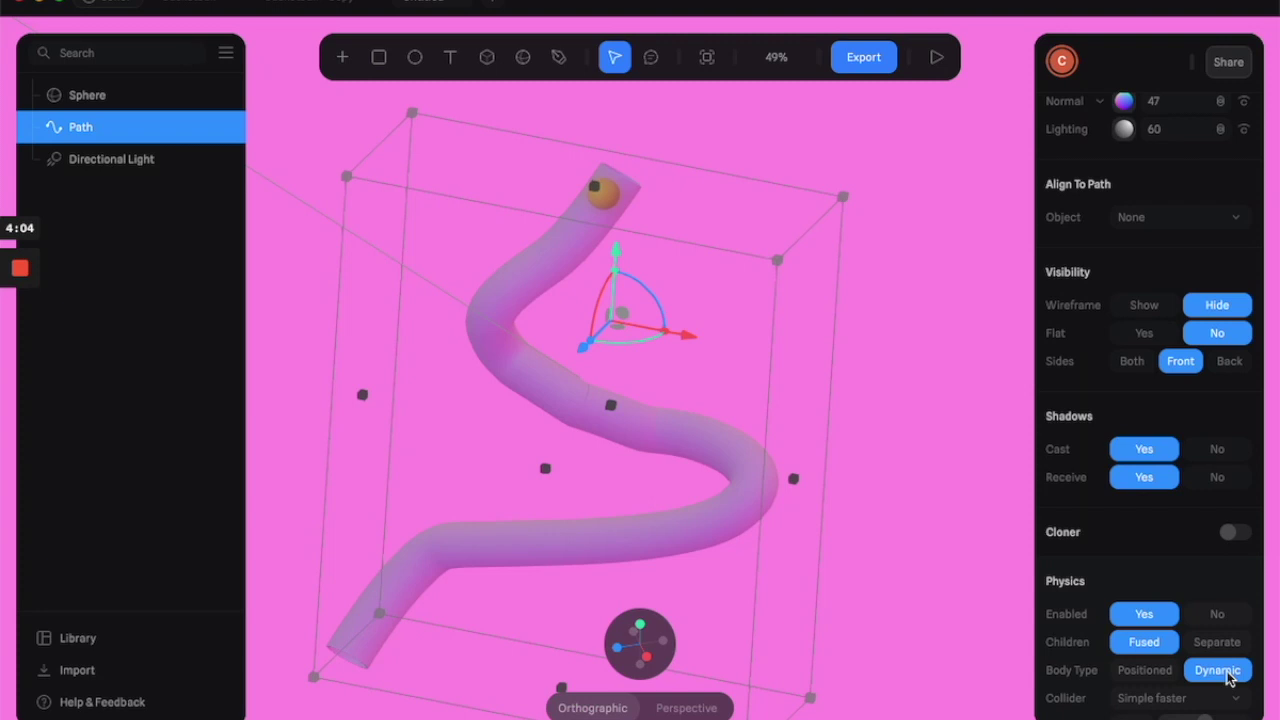
pyautogui.click(936, 57)
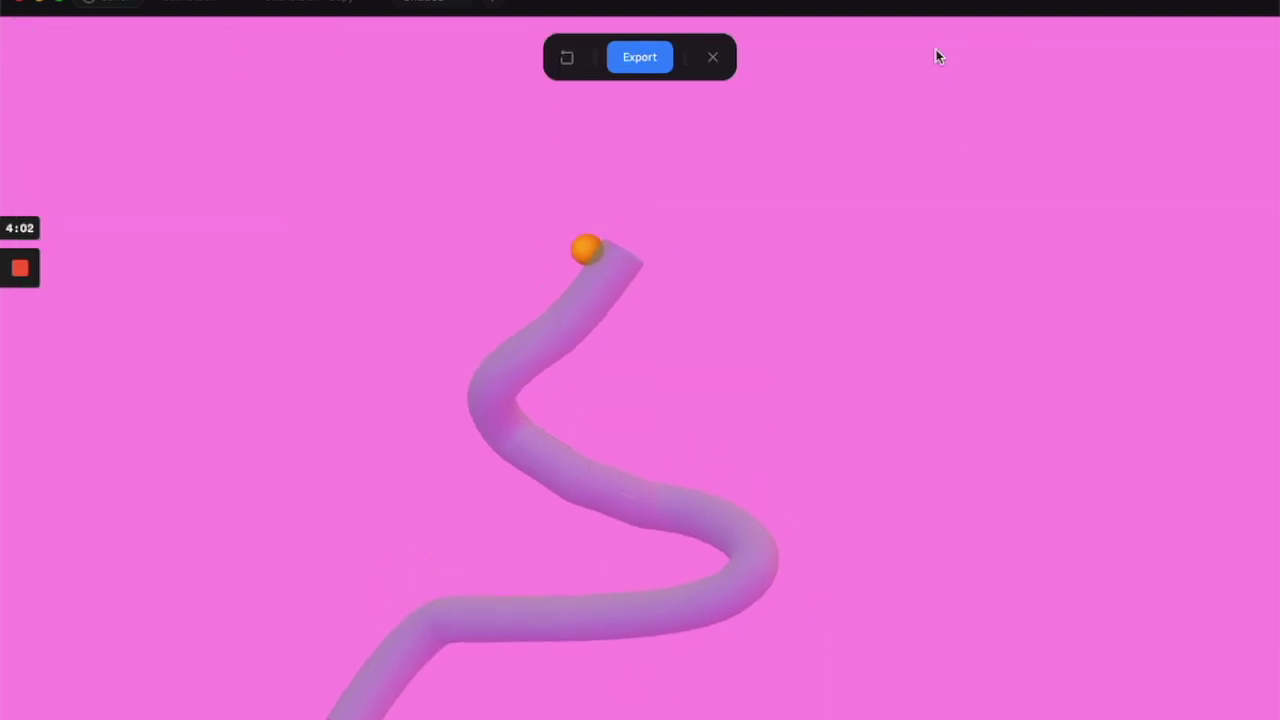
pyautogui.click(713, 58)
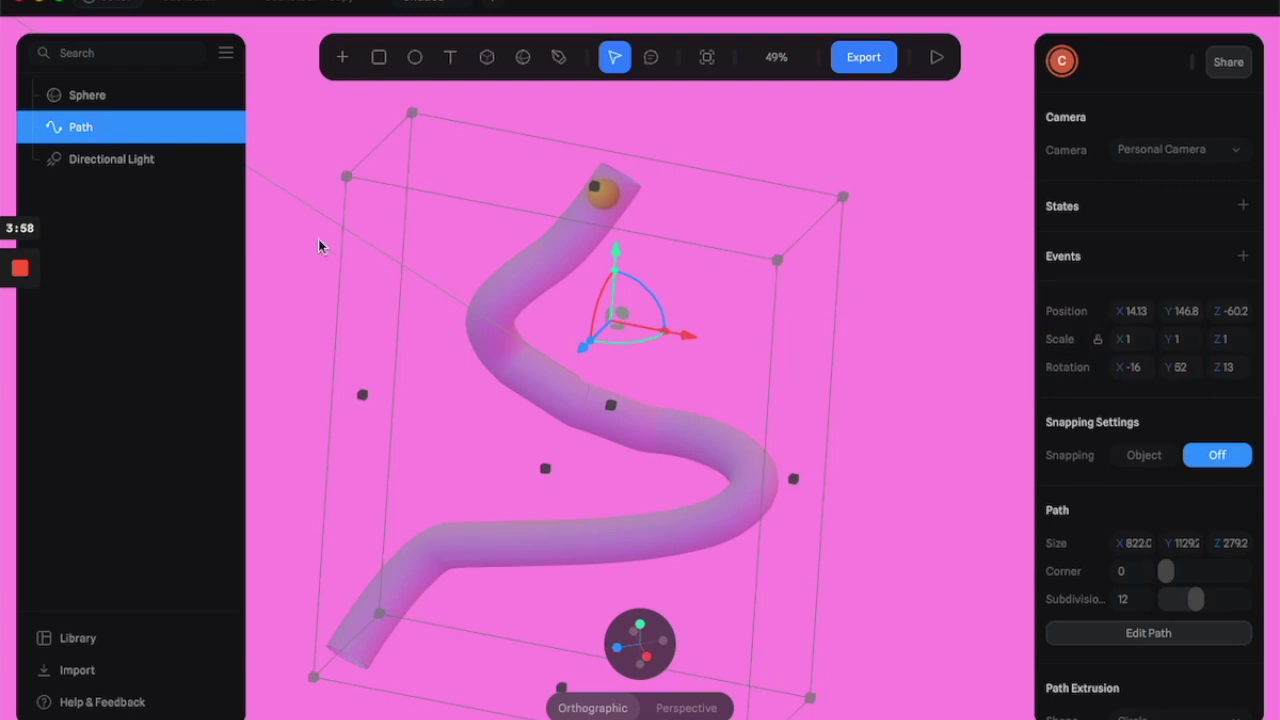
# Step: Set the path's physics body type back to Positioned
pyautogui.scroll(-10, 1220, 575)
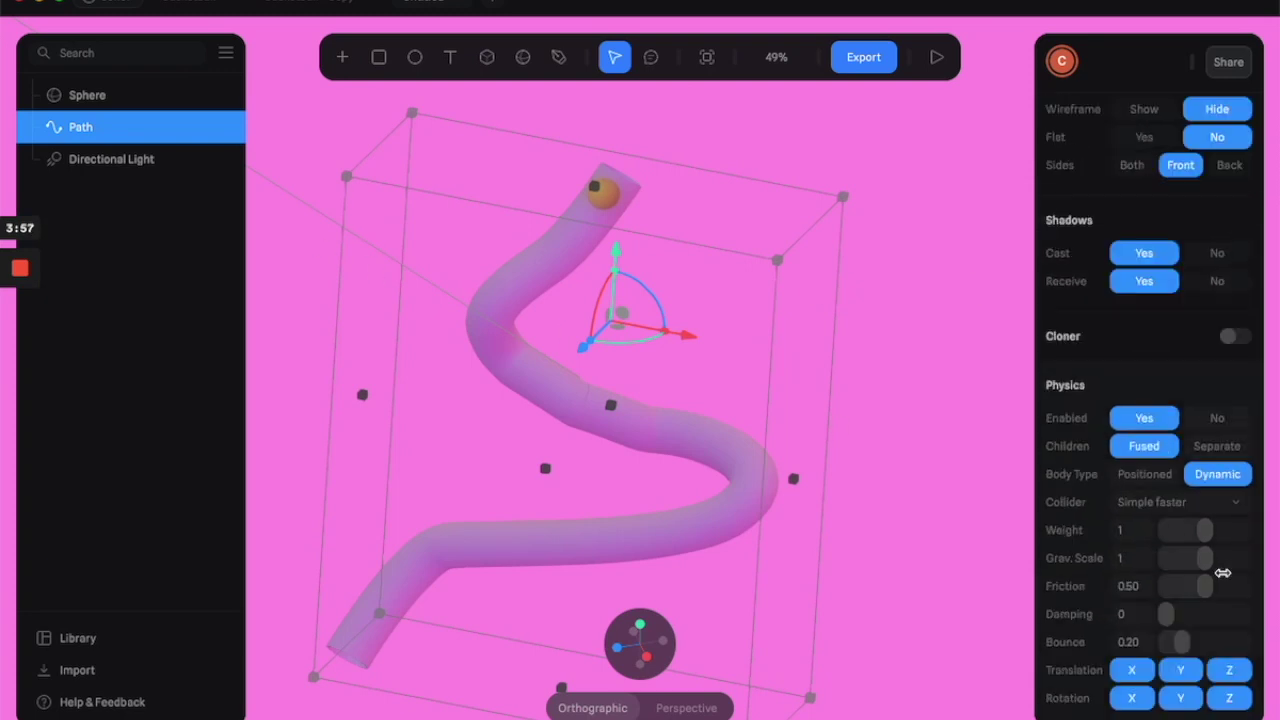
pyautogui.click(1152, 475)
pyautogui.scroll(2, 1108, 410)
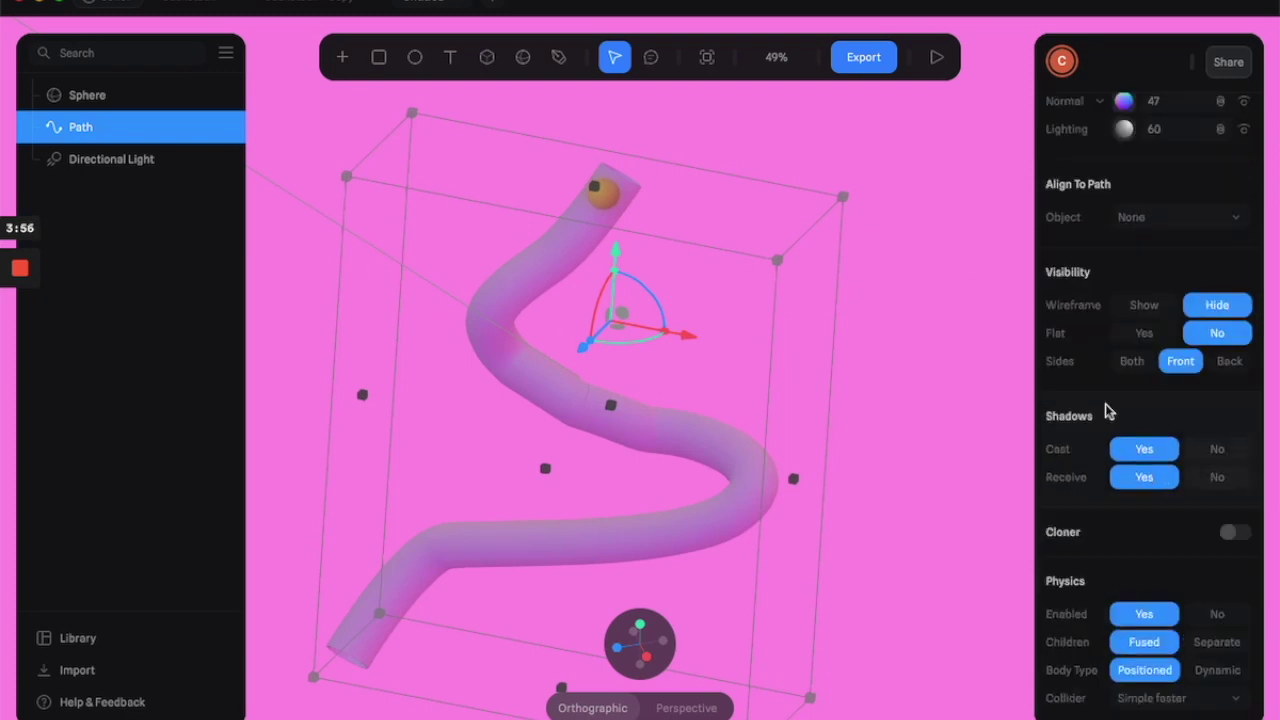
# Step: Set the sphere's physics to weight 0.25, gravity scale 0.20 and friction 0.80, and play the simulation
pyautogui.click(86, 95)
pyautogui.scroll(-3, 1222, 483)
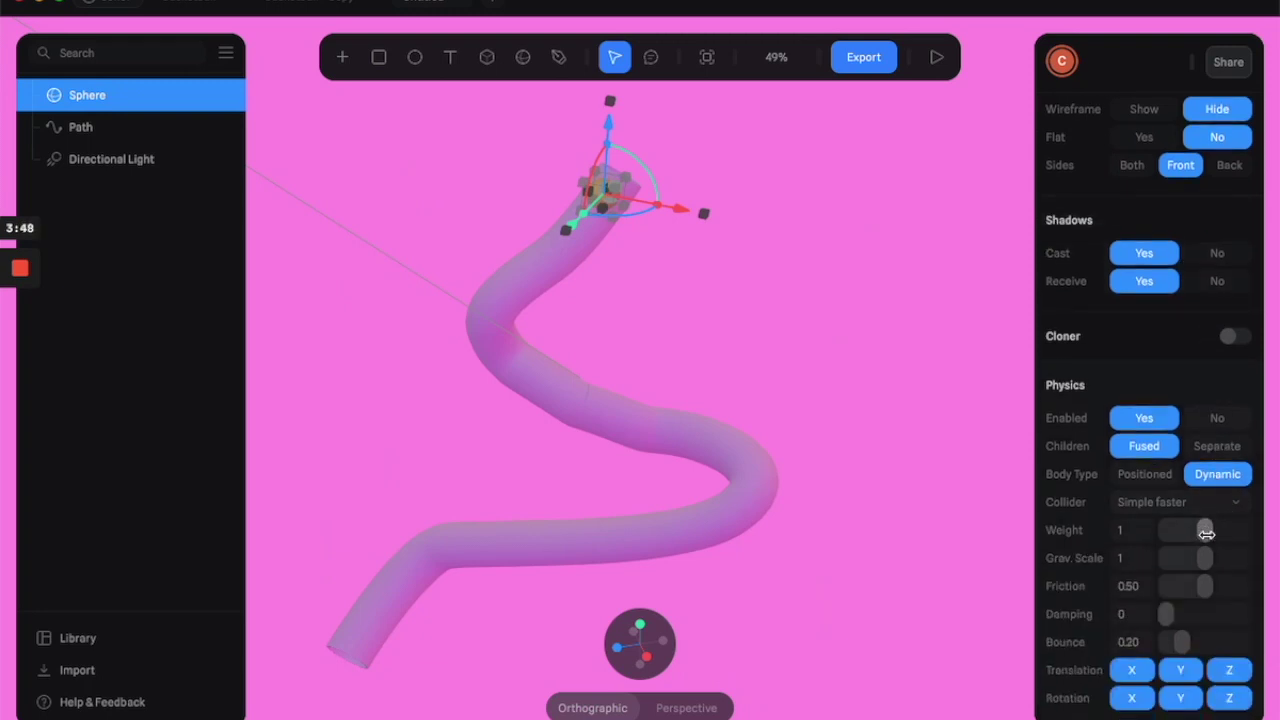
pyautogui.moveTo(1205, 533); pyautogui.dragTo(1172, 558)
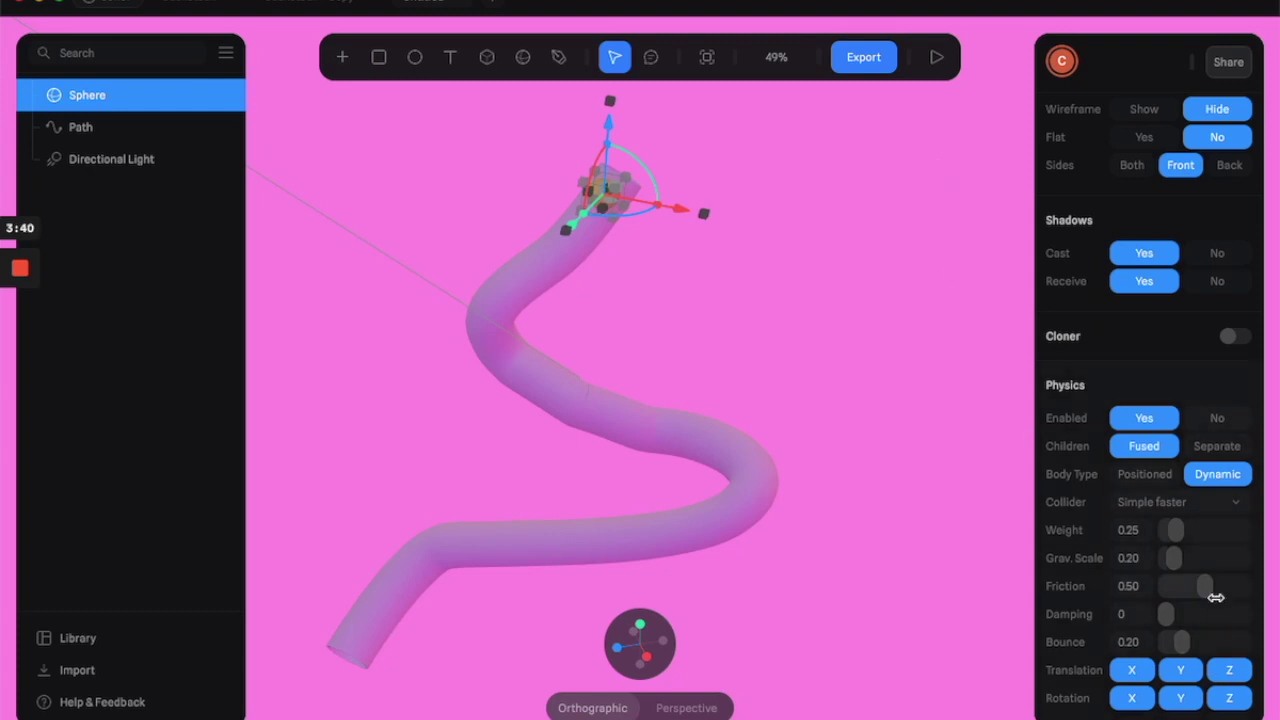
pyautogui.moveTo(1215, 587); pyautogui.dragTo(1228, 587)
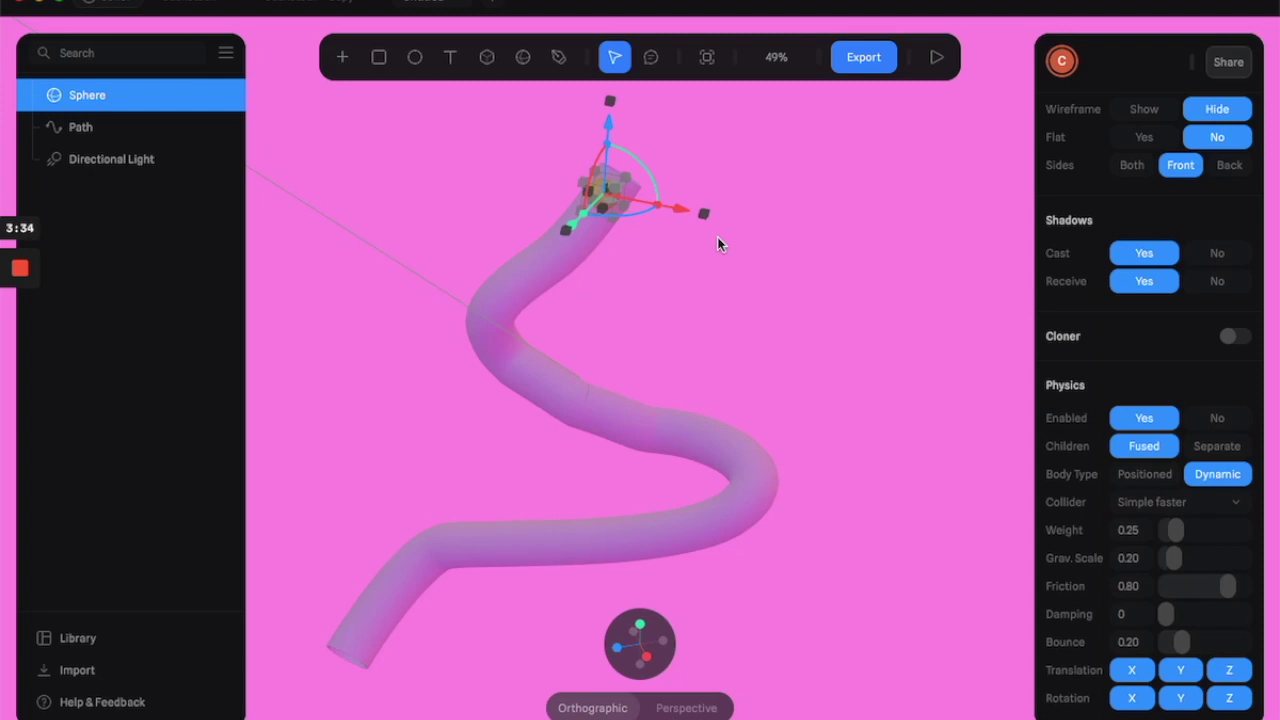
pyautogui.click(936, 57)
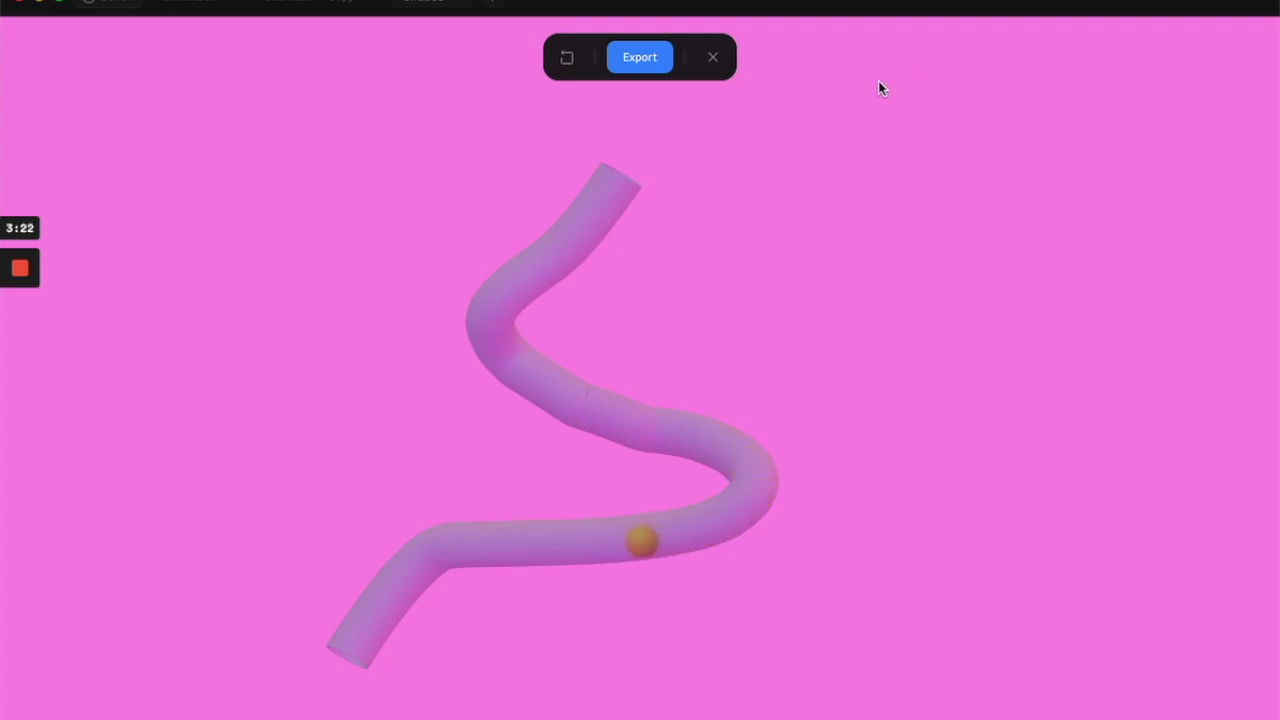
pyautogui.click(712, 57)
# Step: Set the sphere's friction to 0.20, gravity scale to 1.80 and weight to 1.66, and play the simulation
pyautogui.scroll(-10, 1199, 624)
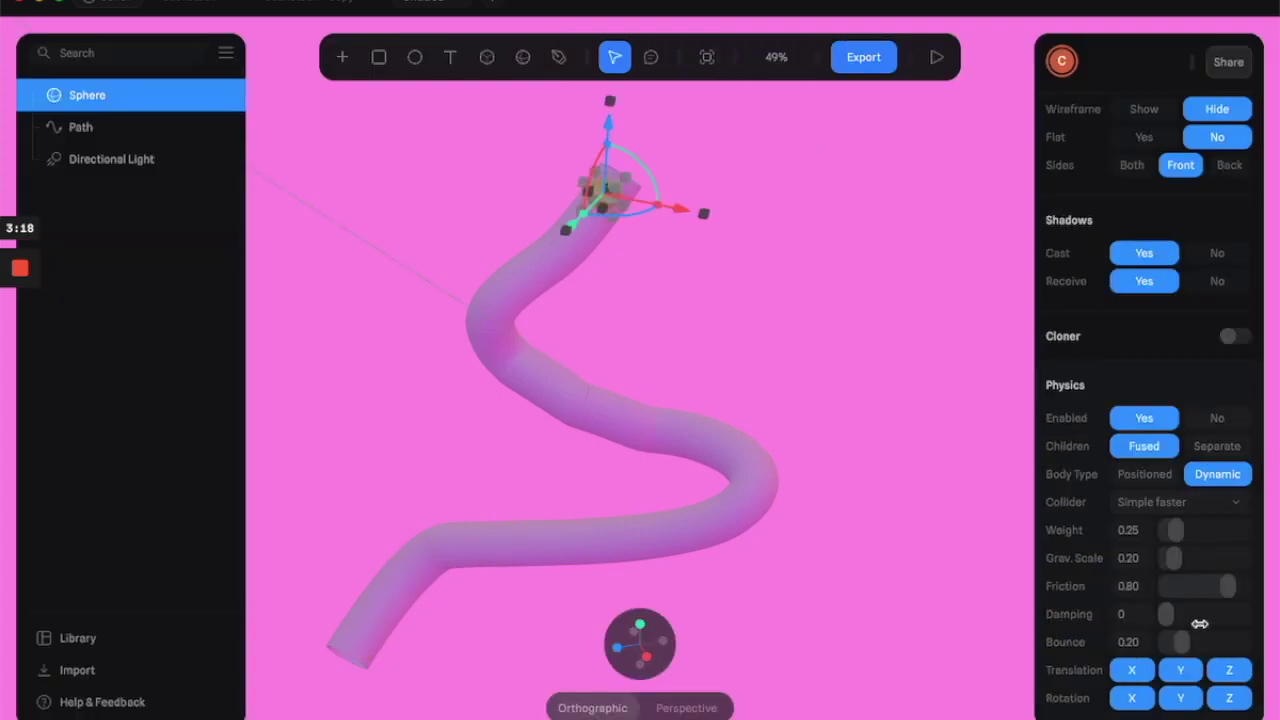
pyautogui.moveTo(1228, 586); pyautogui.dragTo(1171, 593)
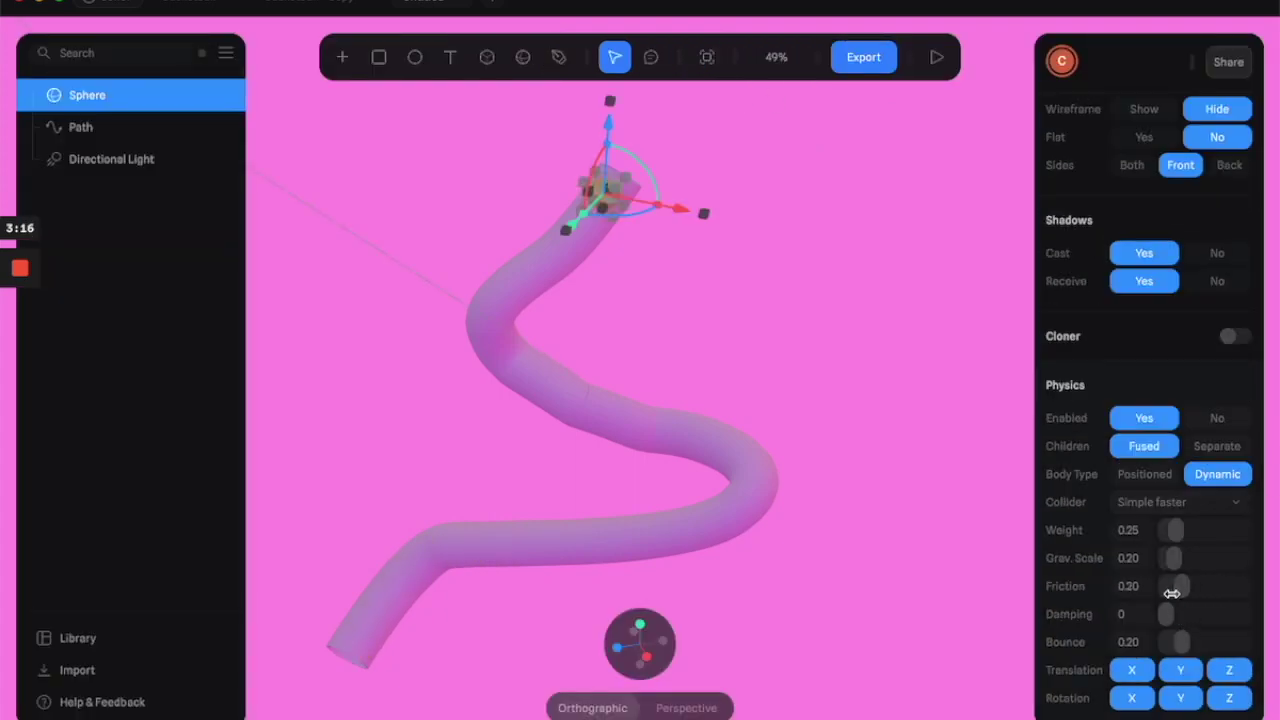
pyautogui.moveTo(1175, 530); pyautogui.dragTo(1223, 531)
pyautogui.moveTo(1163, 568); pyautogui.dragTo(1232, 530)
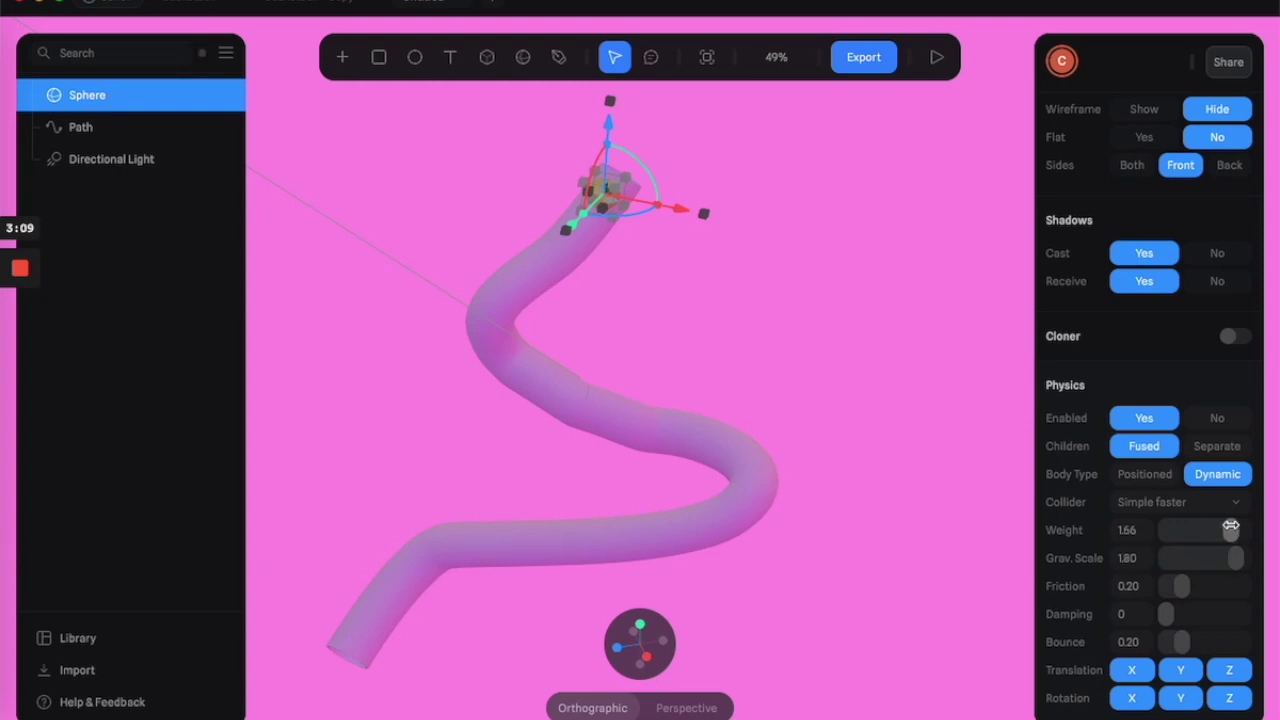
pyautogui.click(945, 61)
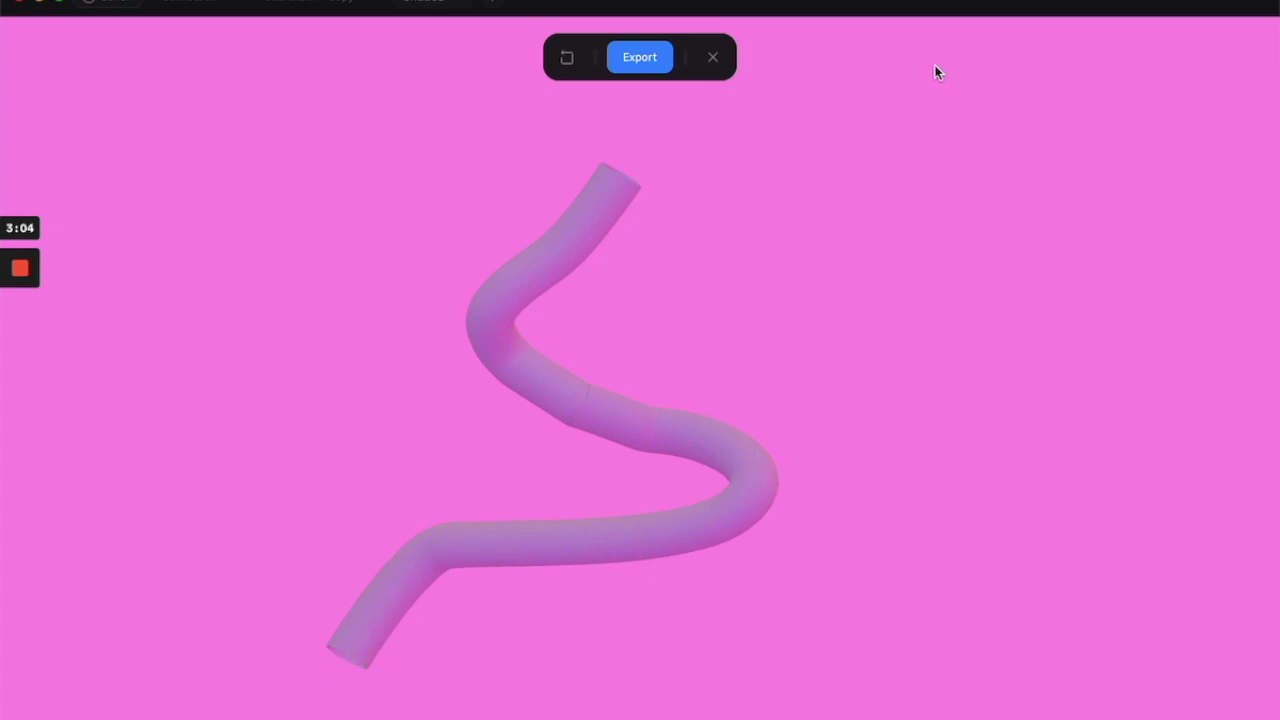
pyautogui.click(714, 58)
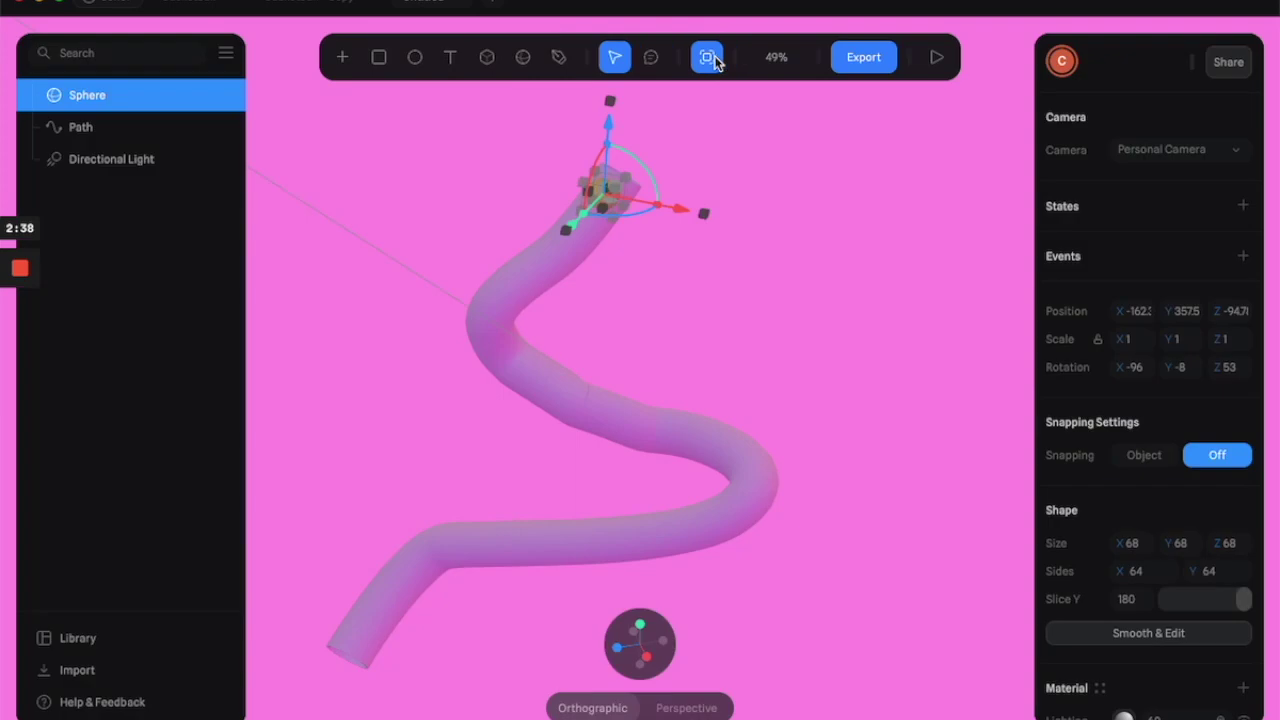
# Step: Return to the home page, open the full list of tutorials, and browse through it
pyautogui.click(107, 3)
pyautogui.scroll(-10, 425, 492)
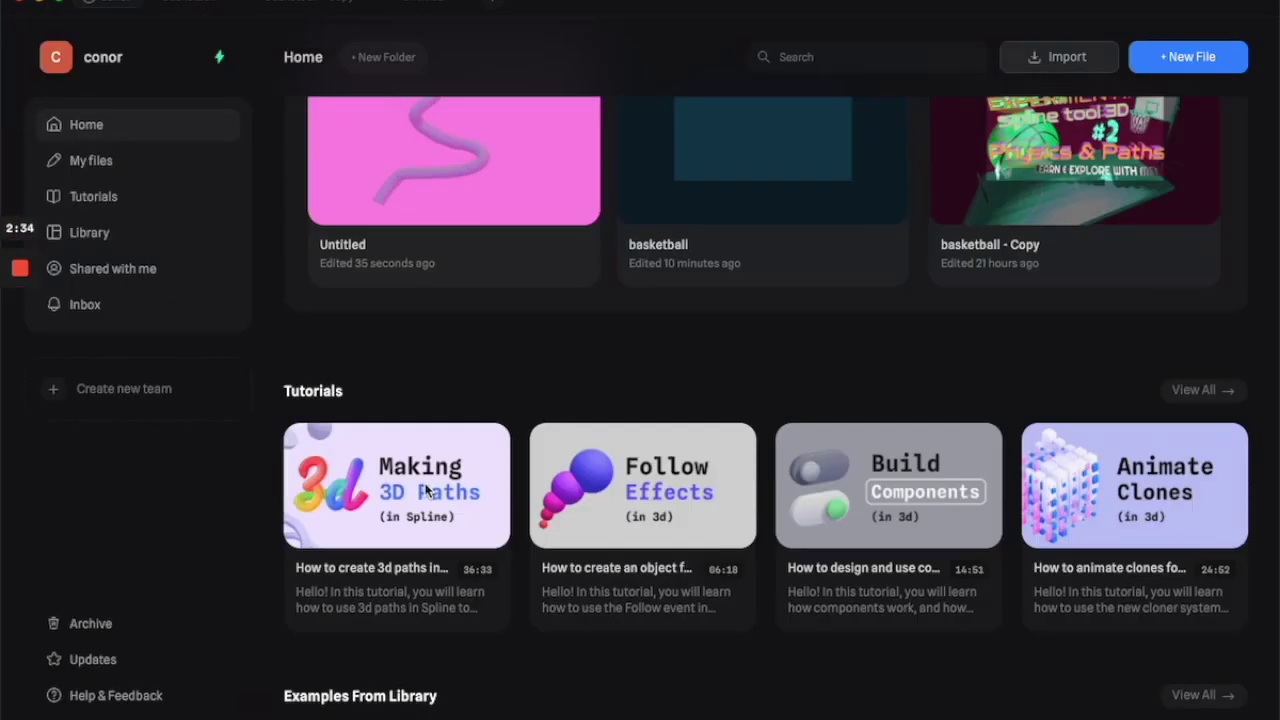
pyautogui.scroll(10, 403, 494)
pyautogui.scroll(-3, 571, 563)
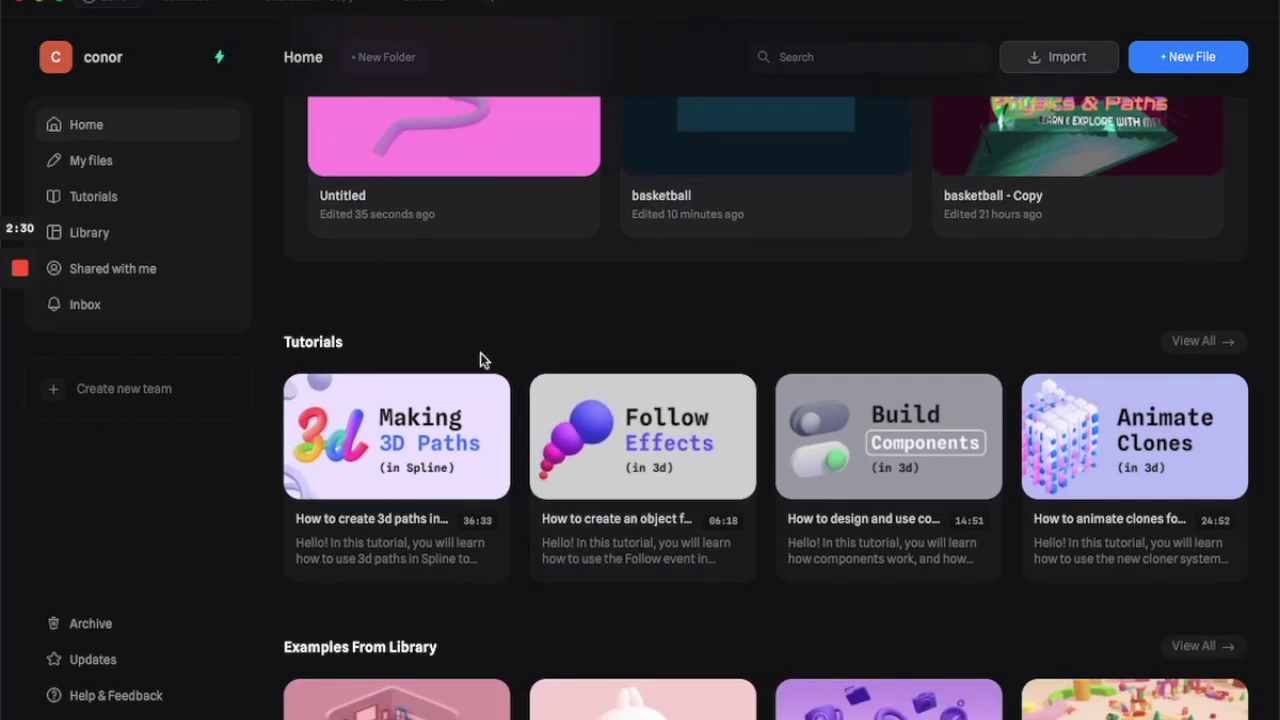
pyautogui.click(1210, 341)
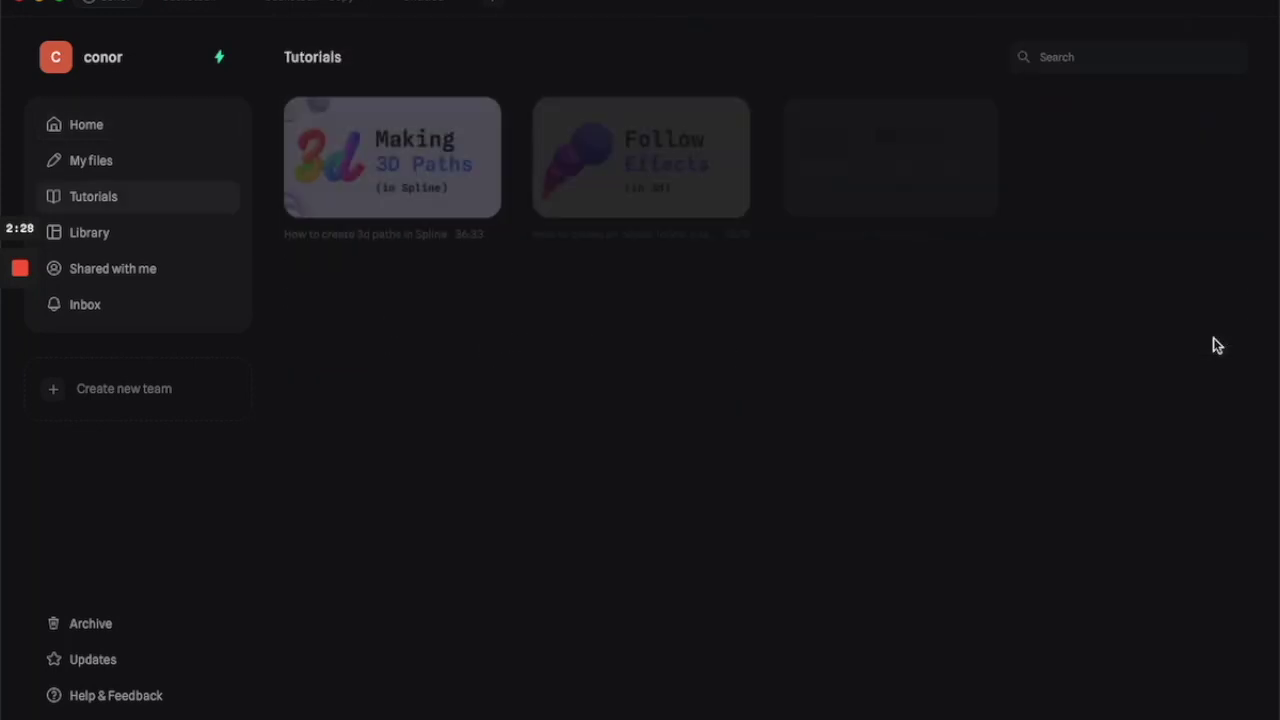
pyautogui.scroll(-20, 932, 572)
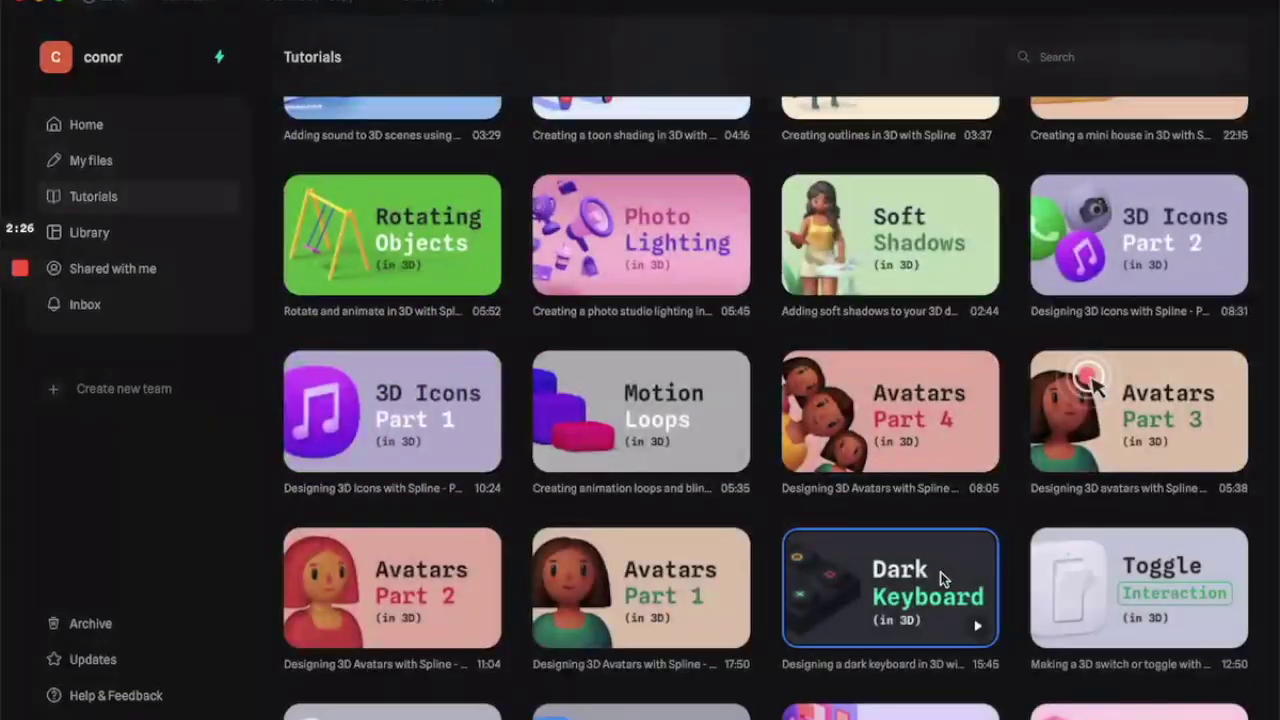
# Step: Look back through the tutorials up to the start of the list
pyautogui.scroll(15, 940, 583)
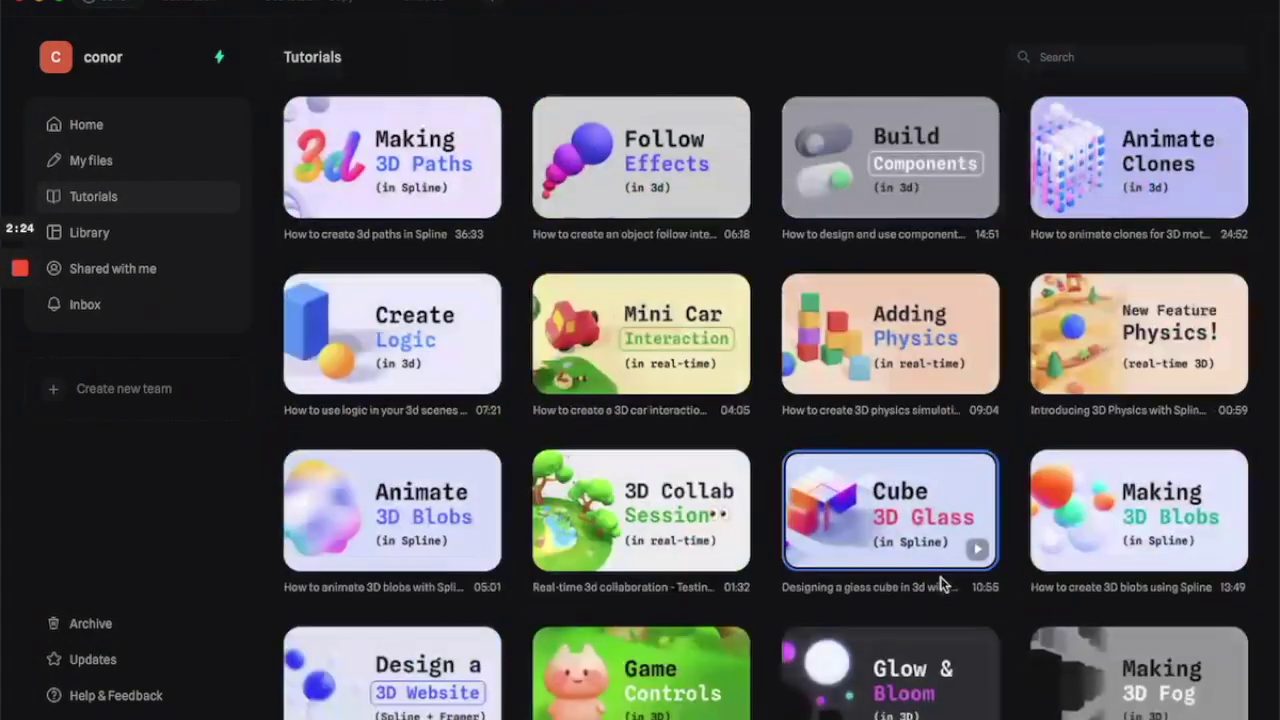
pyautogui.scroll(-6, 943, 583)
pyautogui.scroll(10, 700, 410)
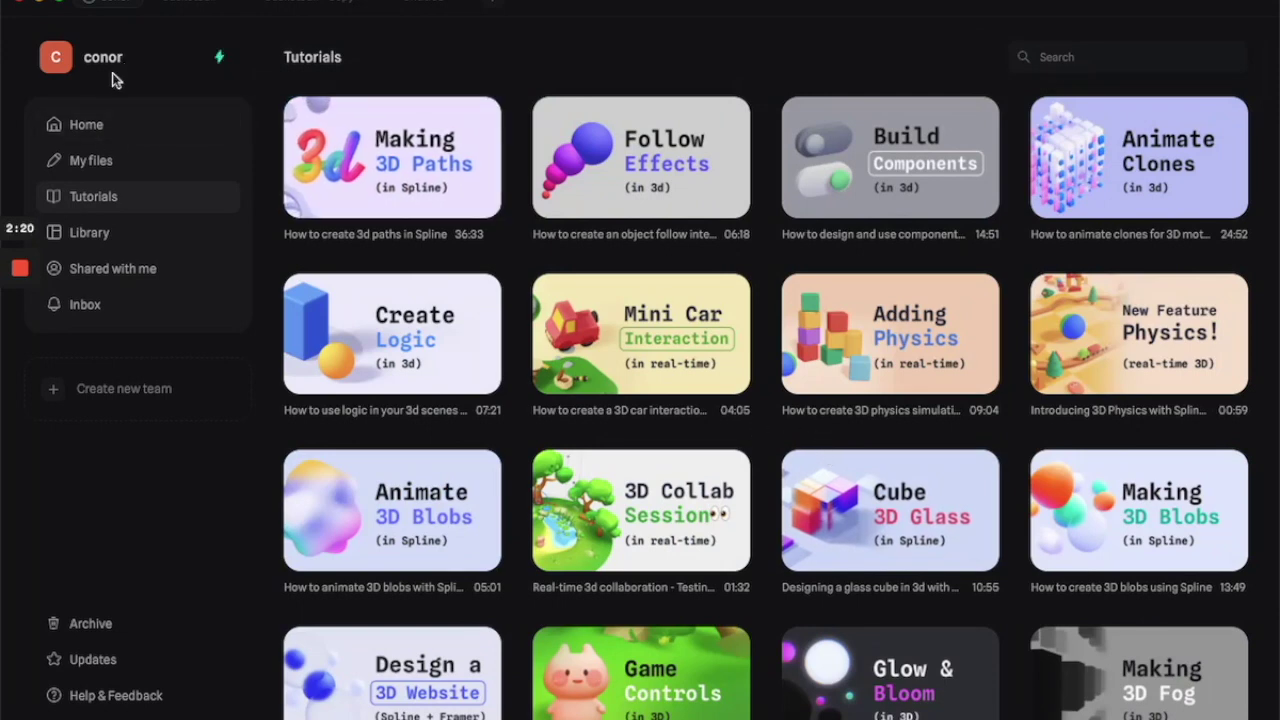
# Step: Return to the open glass tube scene and review its global settings and the sphere's physics settings
pyautogui.click(418, 3)
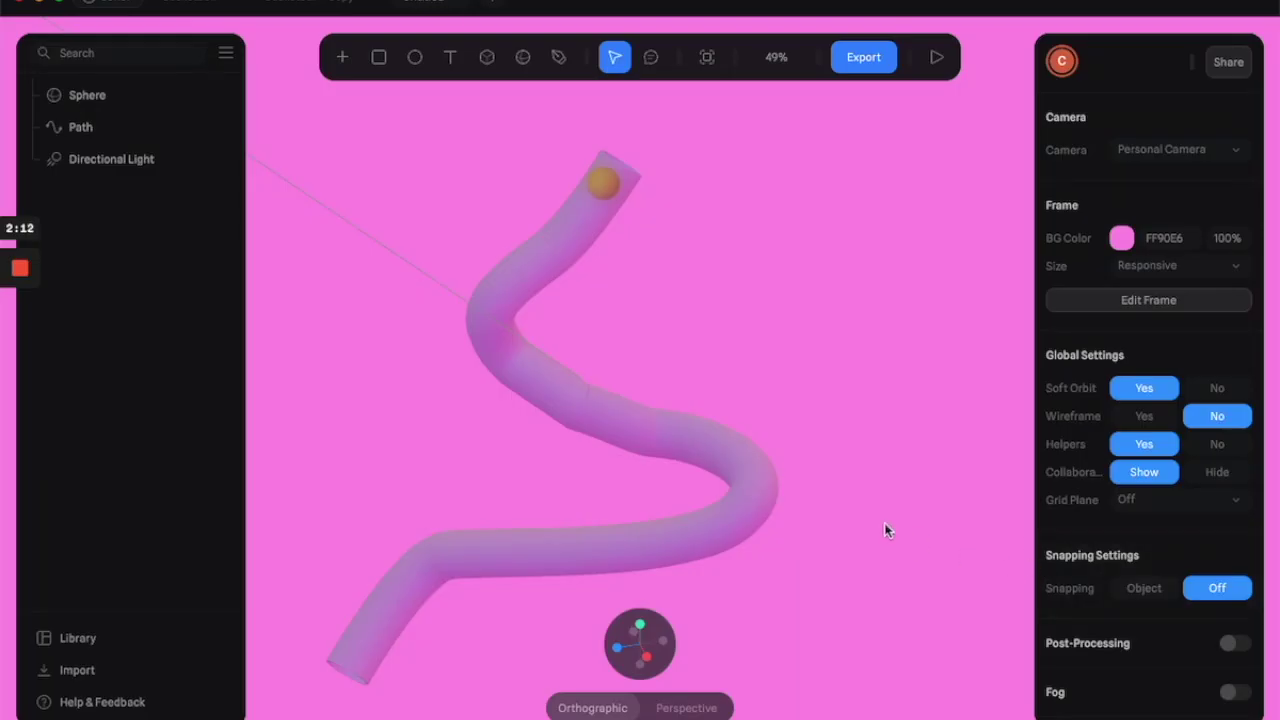
pyautogui.scroll(-10, 1210, 600)
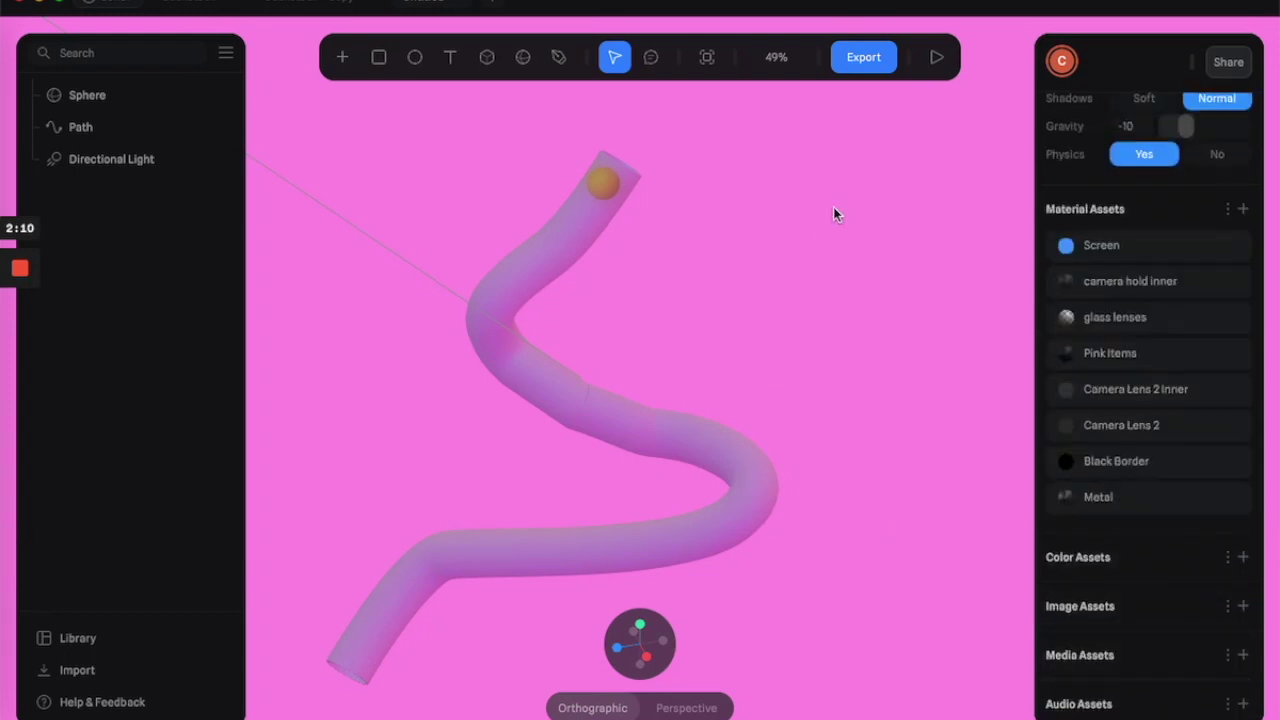
pyautogui.click(87, 97)
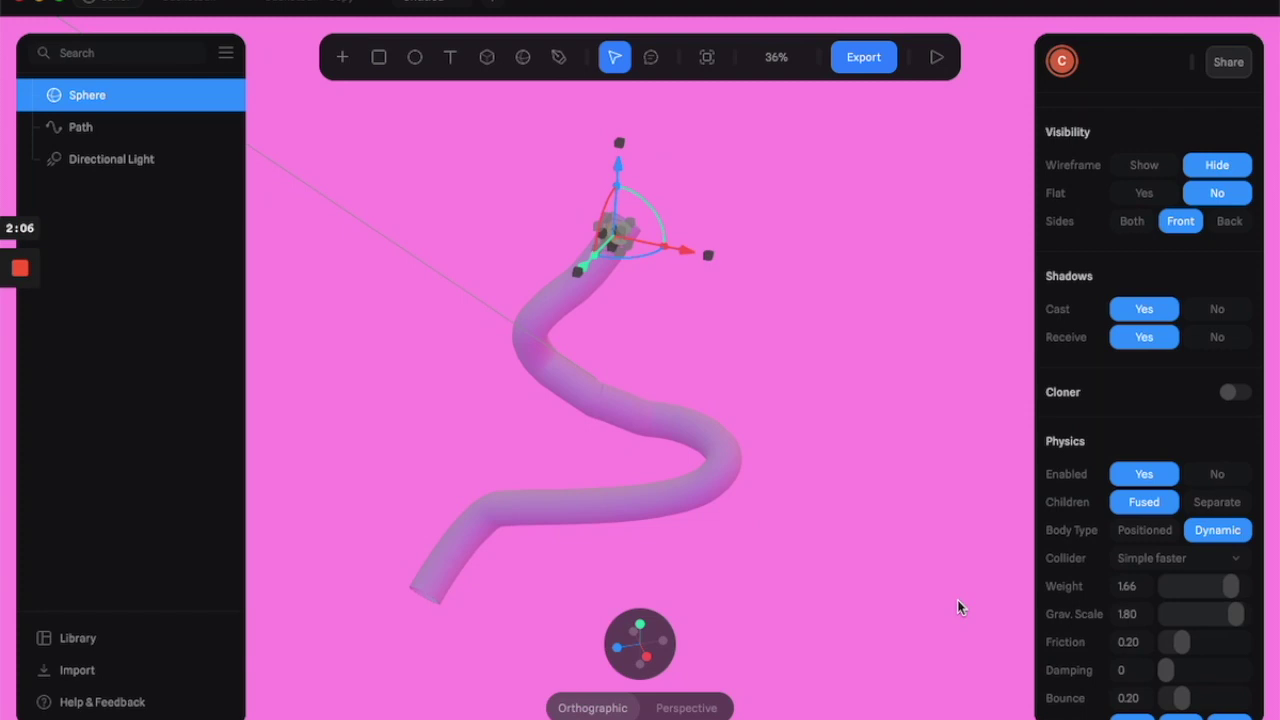
pyautogui.click(922, 425)
pyautogui.scroll(-3, 910, 424)
pyautogui.scroll(3, 908, 435)
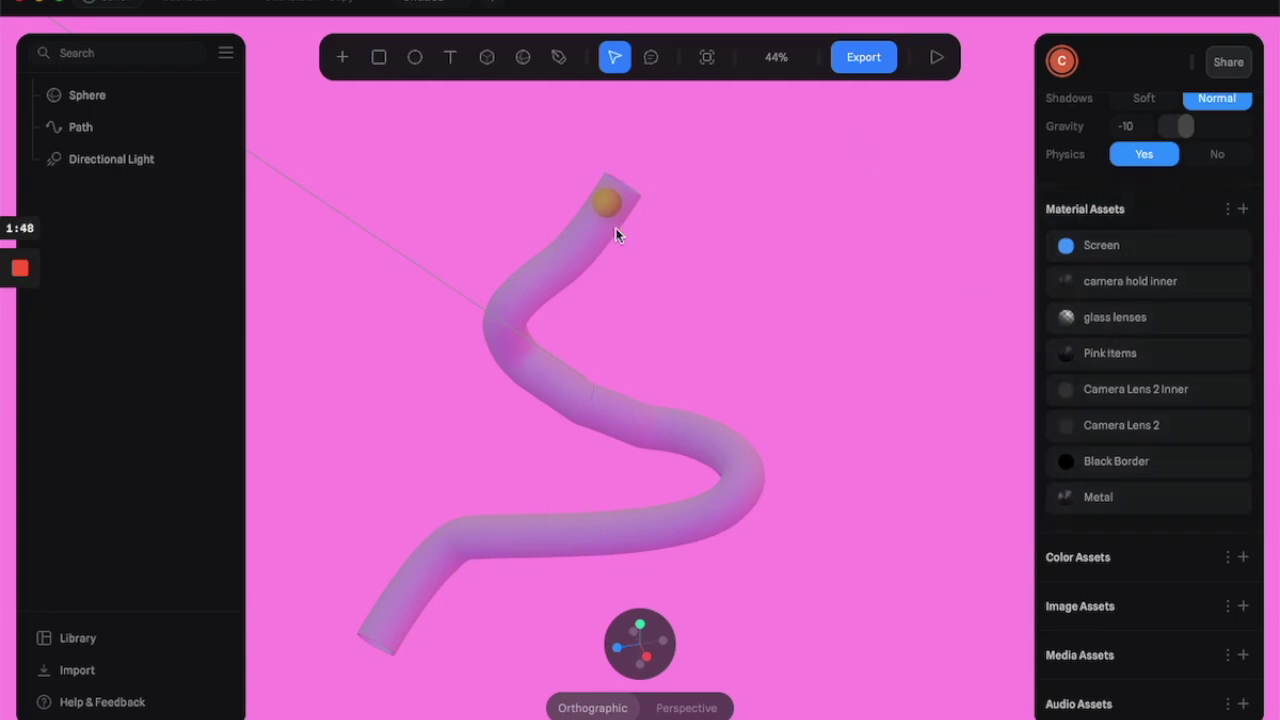
# Step: Set the sphere's physics weight to 1.18 and gravity scale to 1.10, and play the simulation
pyautogui.click(110, 98)
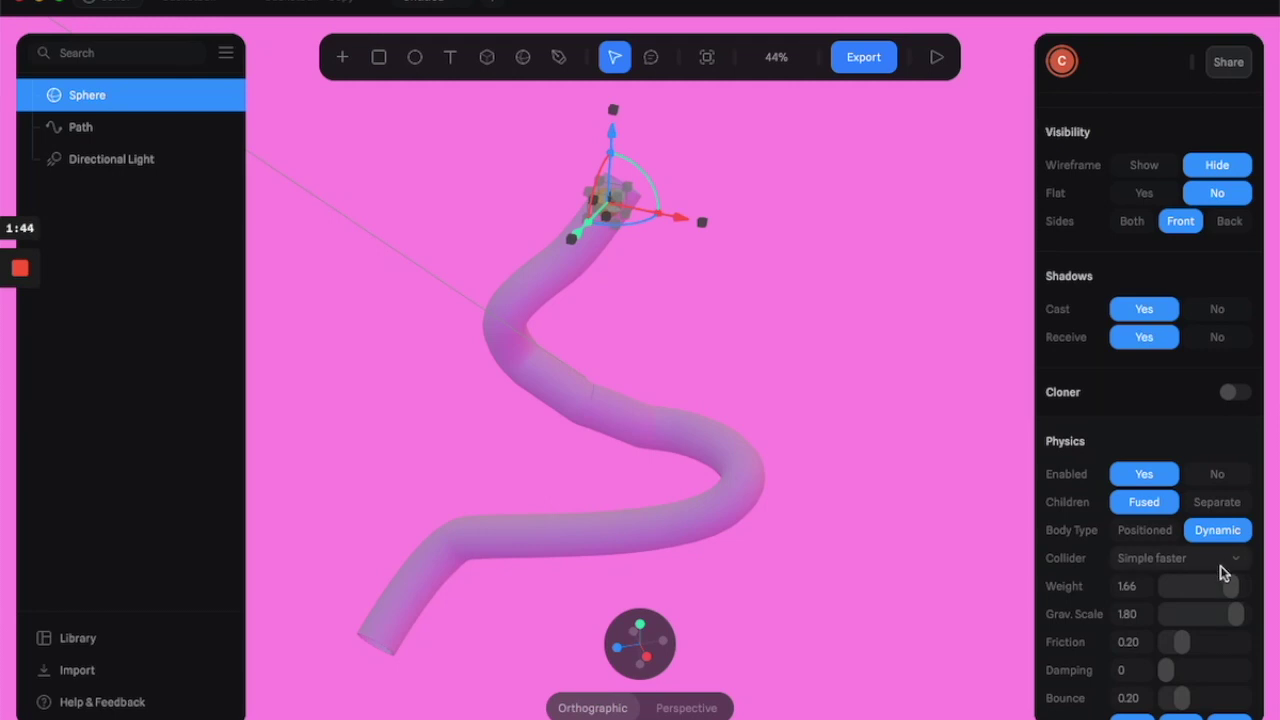
pyautogui.moveTo(1233, 593); pyautogui.dragTo(1212, 620)
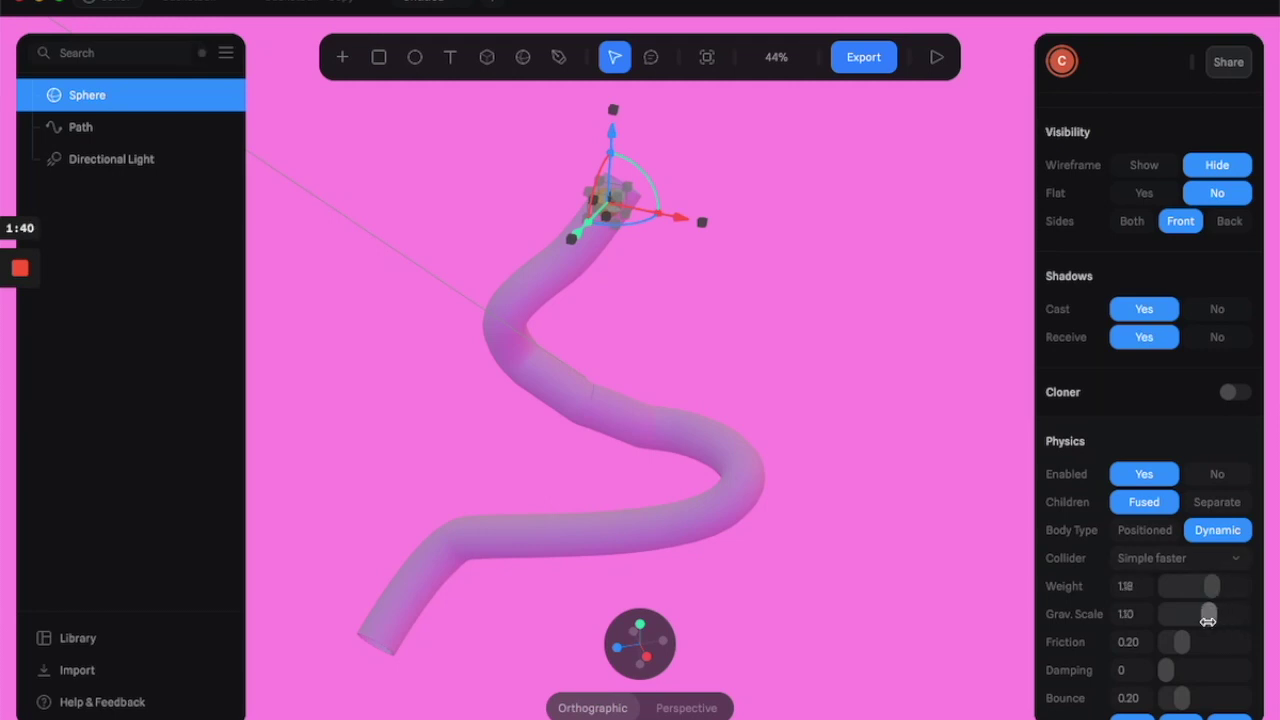
pyautogui.click(937, 60)
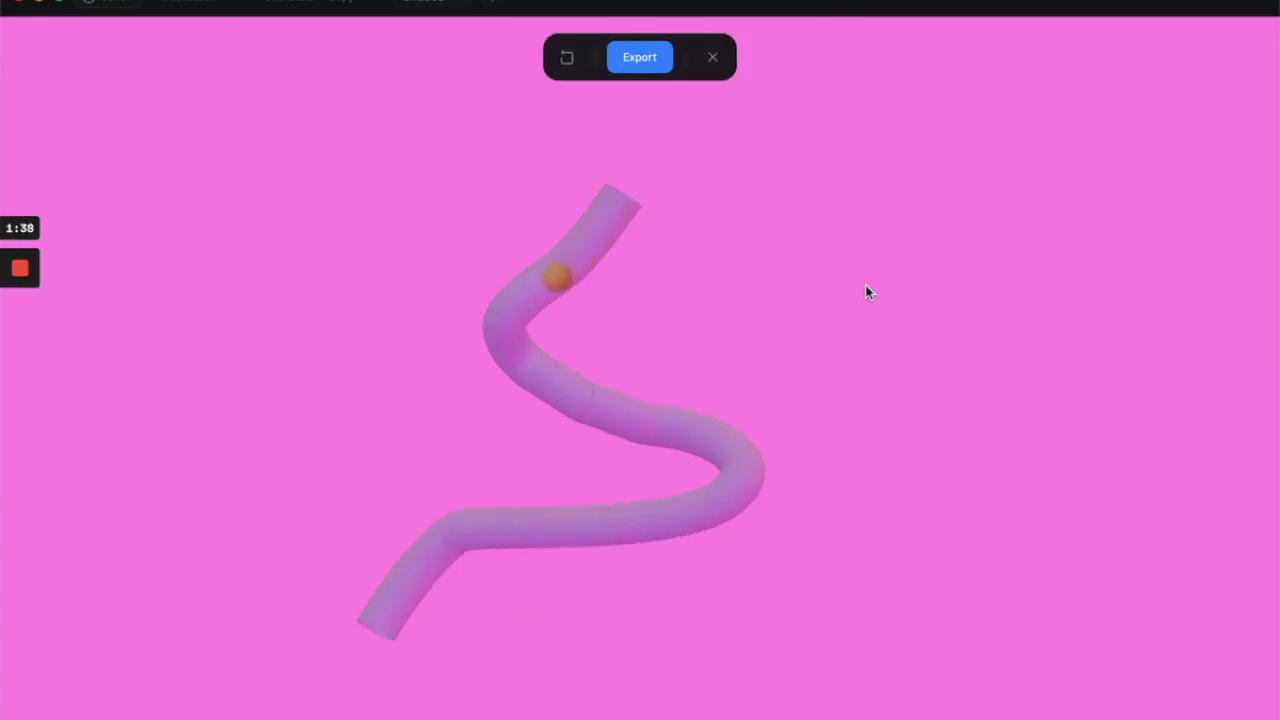